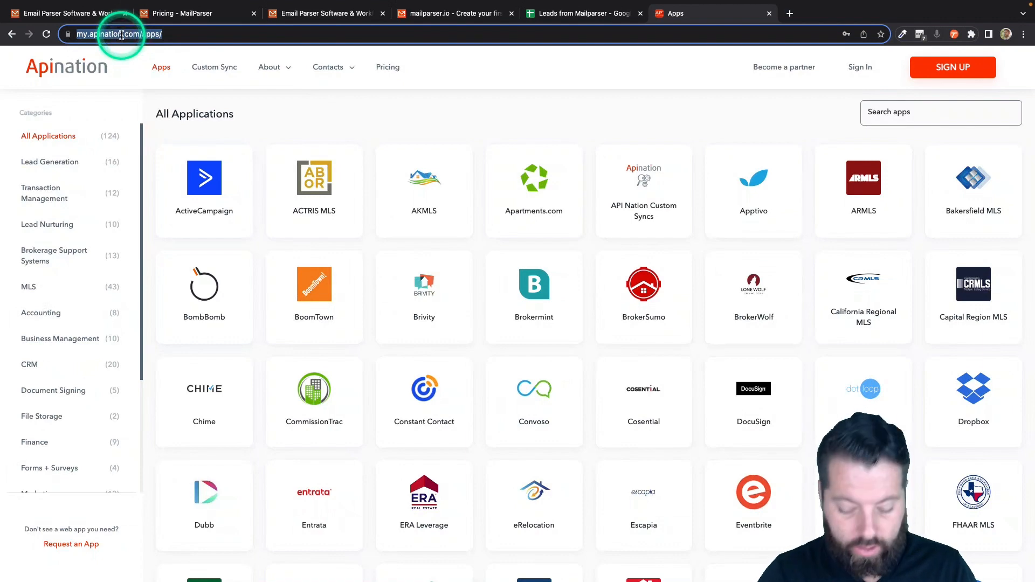
- Create a blank Google Sheets spreadsheet by going to spreadsheets.new in the browser
type("spre")
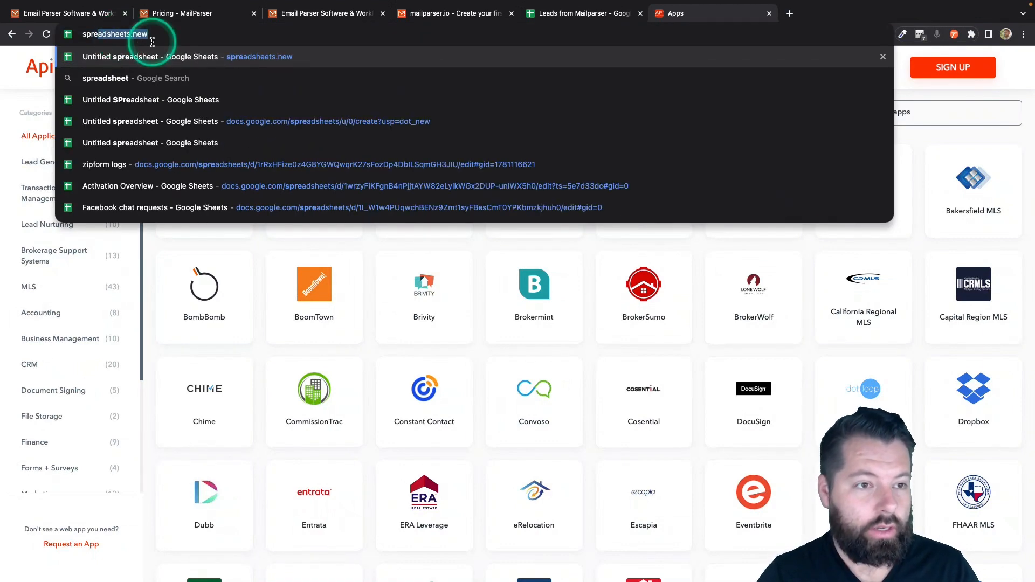
type("ad")
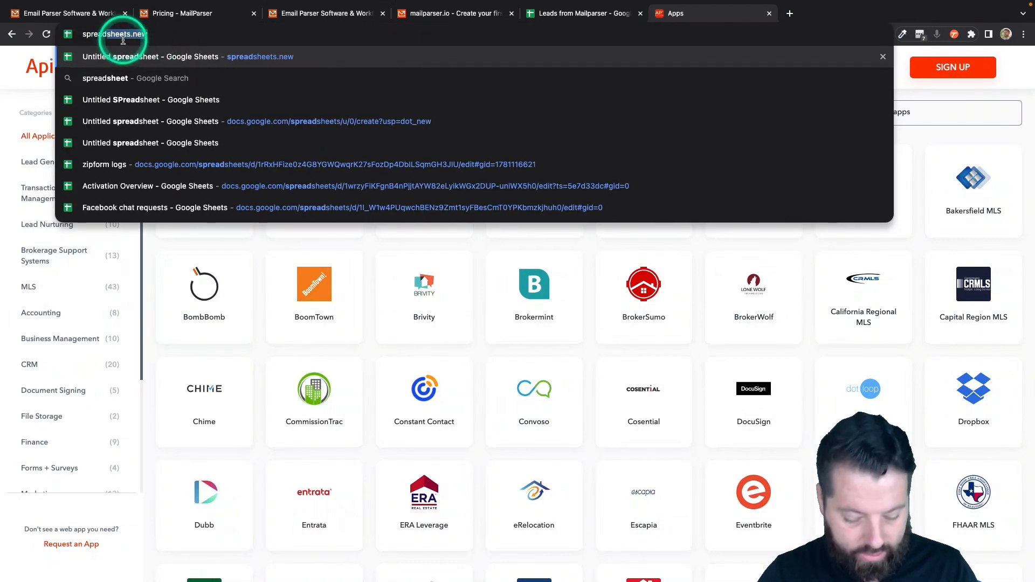
type("sheets.")
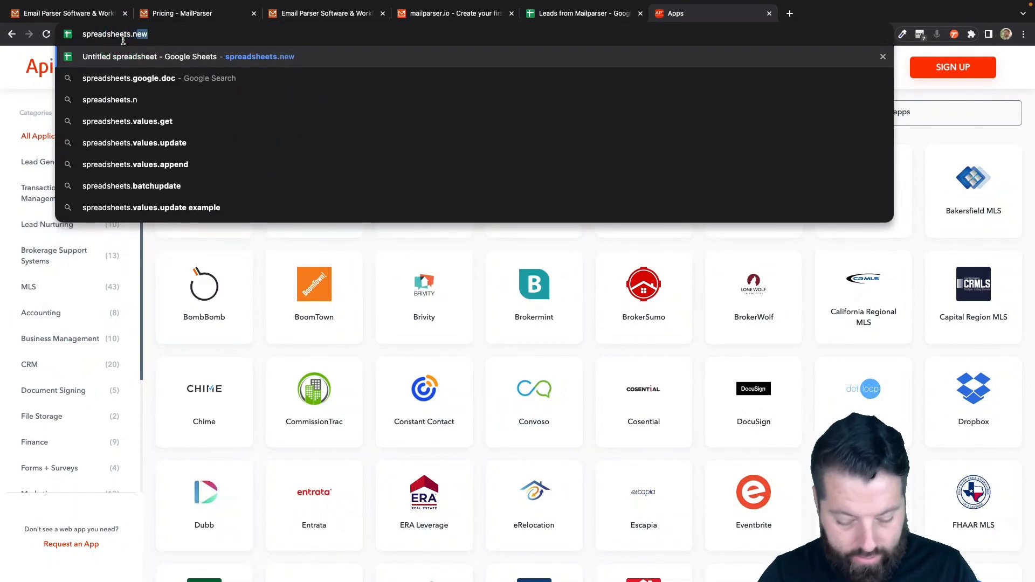
type("new")
left_click(296, 56)
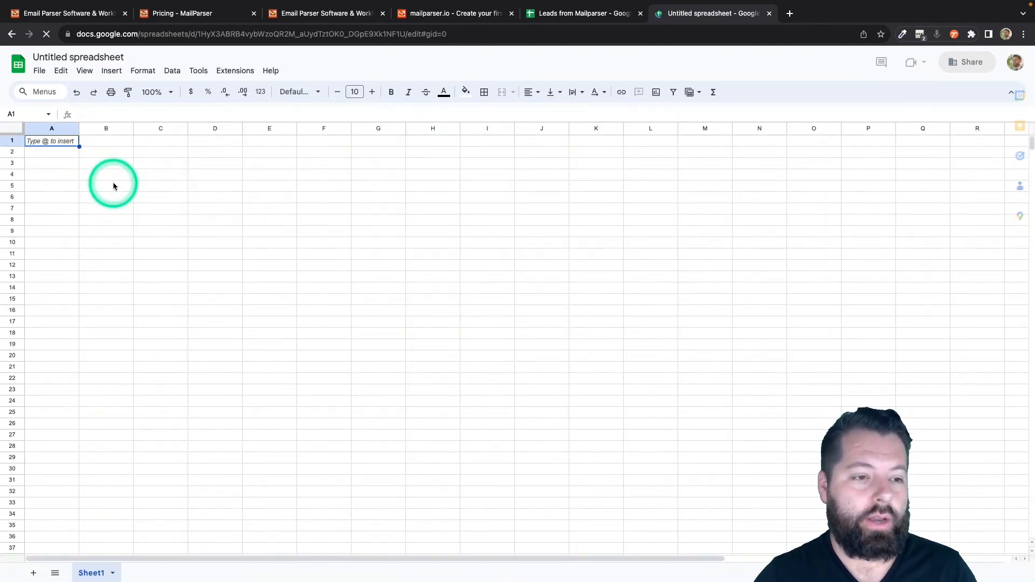
- Rename the untitled spreadsheet as New Leads From Mailparser
left_click(65, 57)
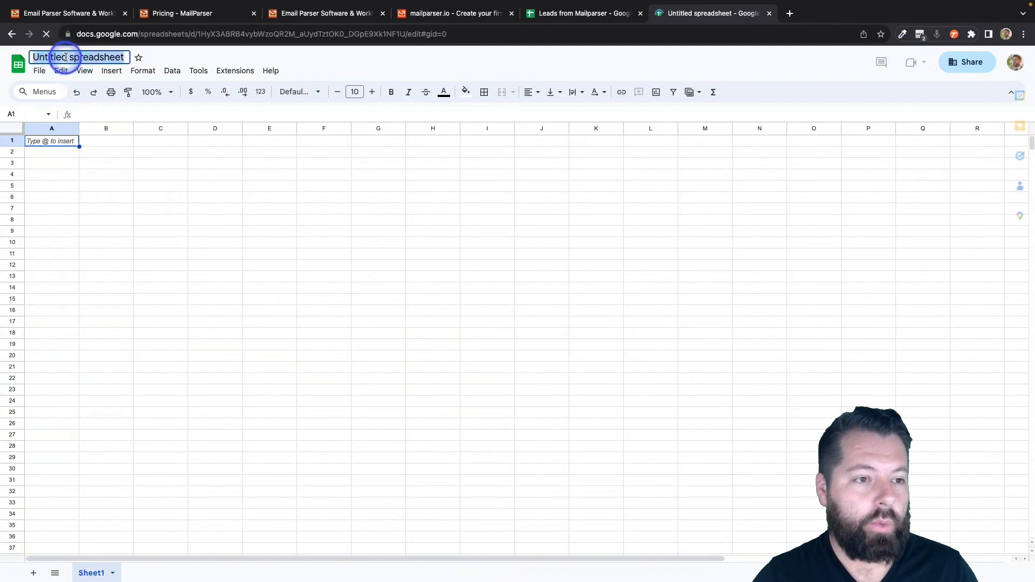
type("New Le")
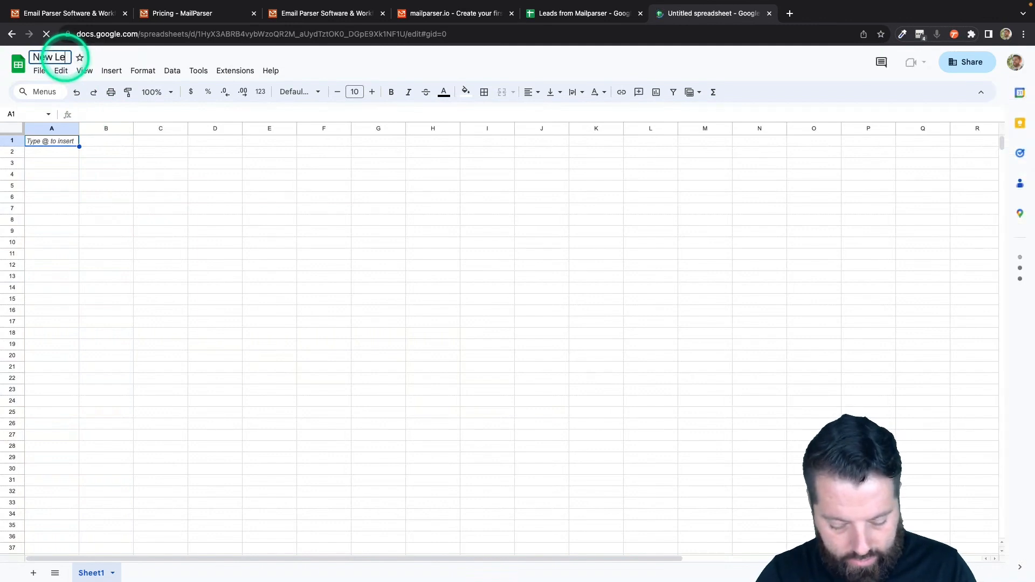
type("ads From Mail")
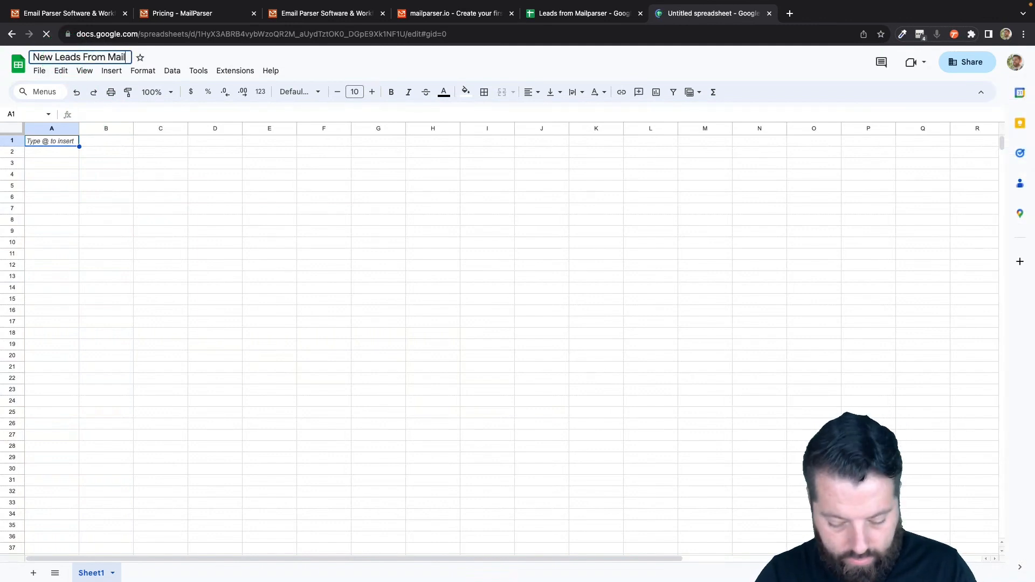
type("parser")
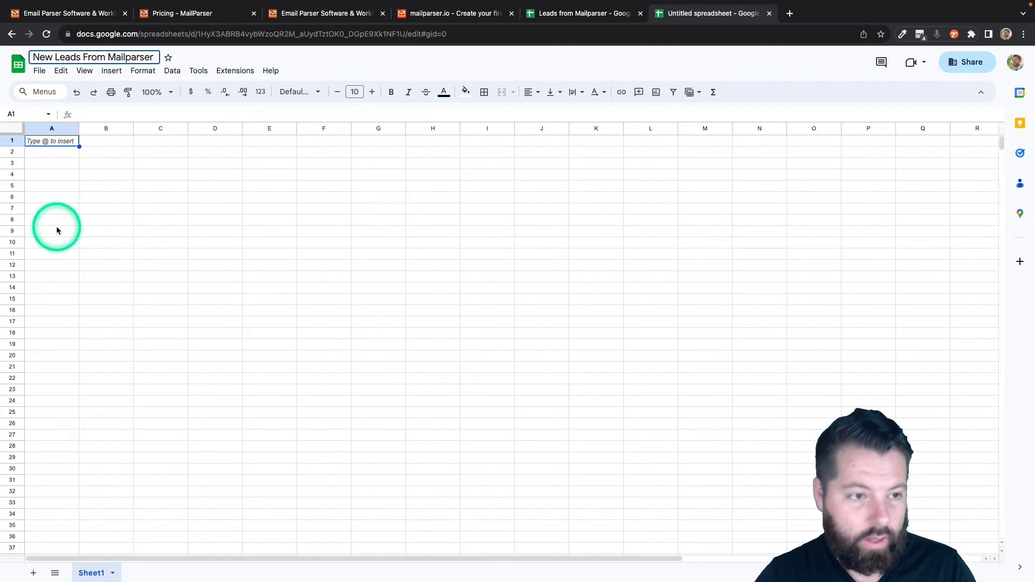
left_click(62, 168)
- Enter the column headers Fname, Lname, Email, Phone and Message in cells A1 to E1
left_click(62, 143)
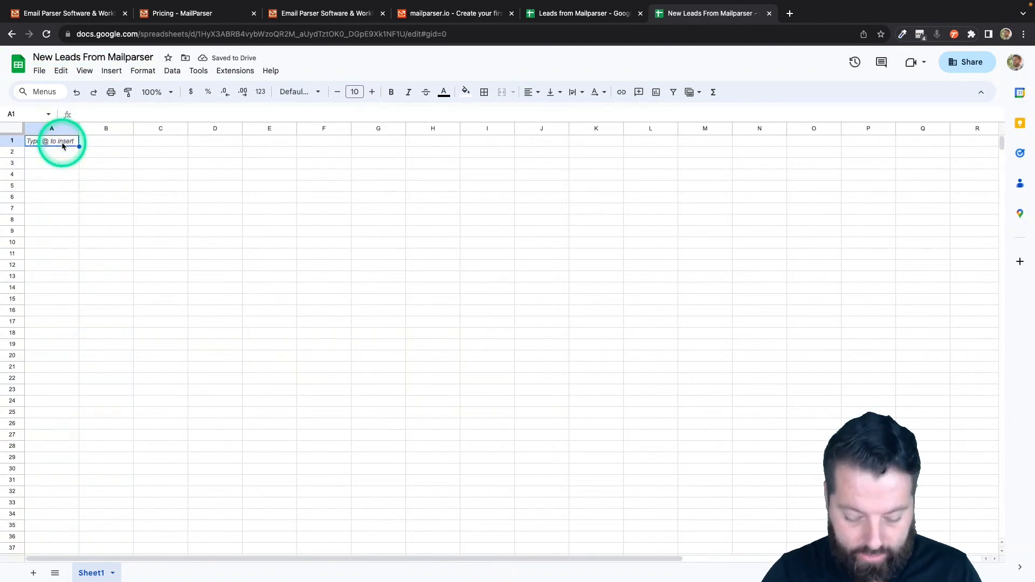
type("Fname")
key("Tab")
type("Ln")
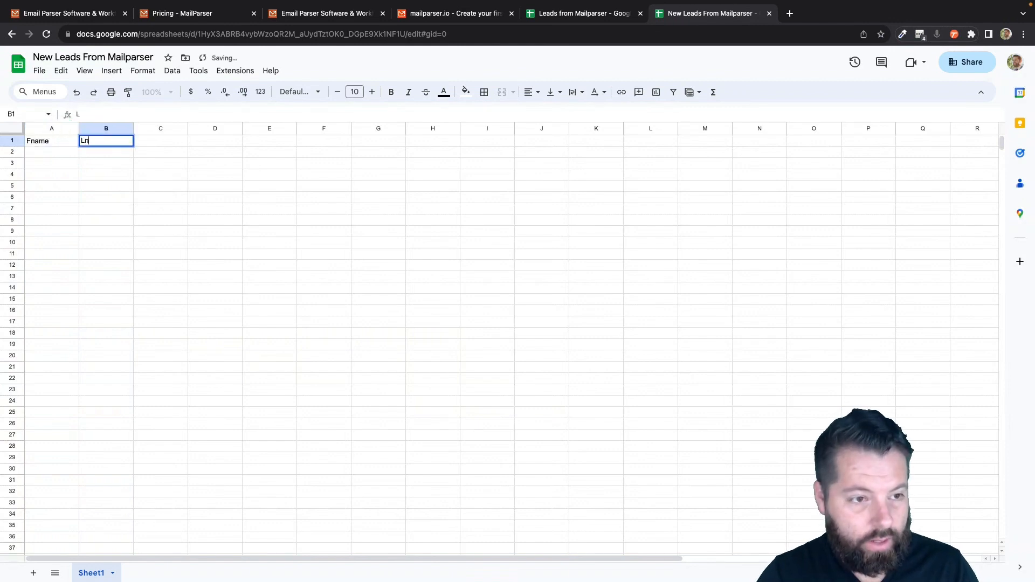
type("ame")
key("Tab")
type("Email")
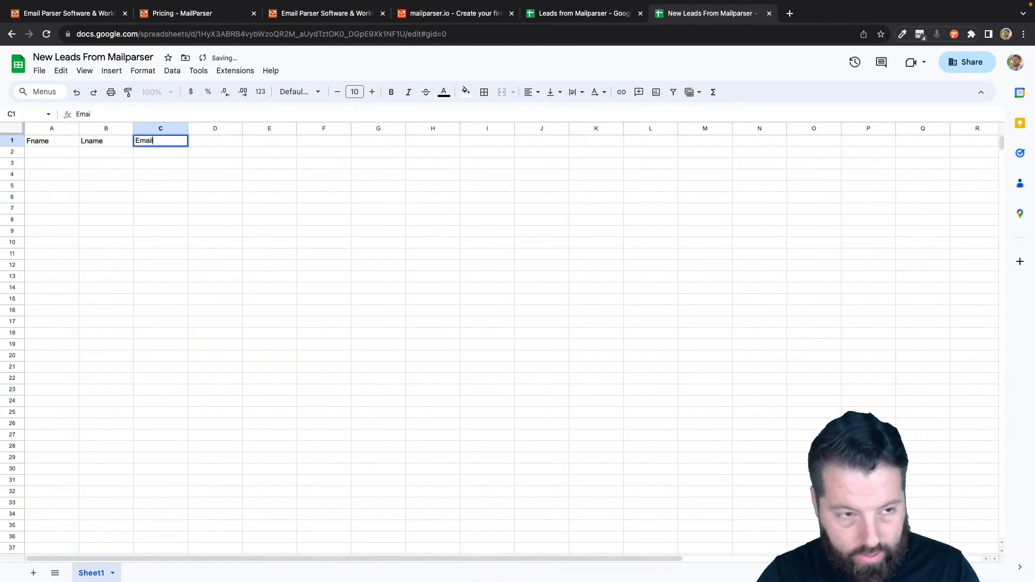
key("Tab")
type("Phone")
key("Tab")
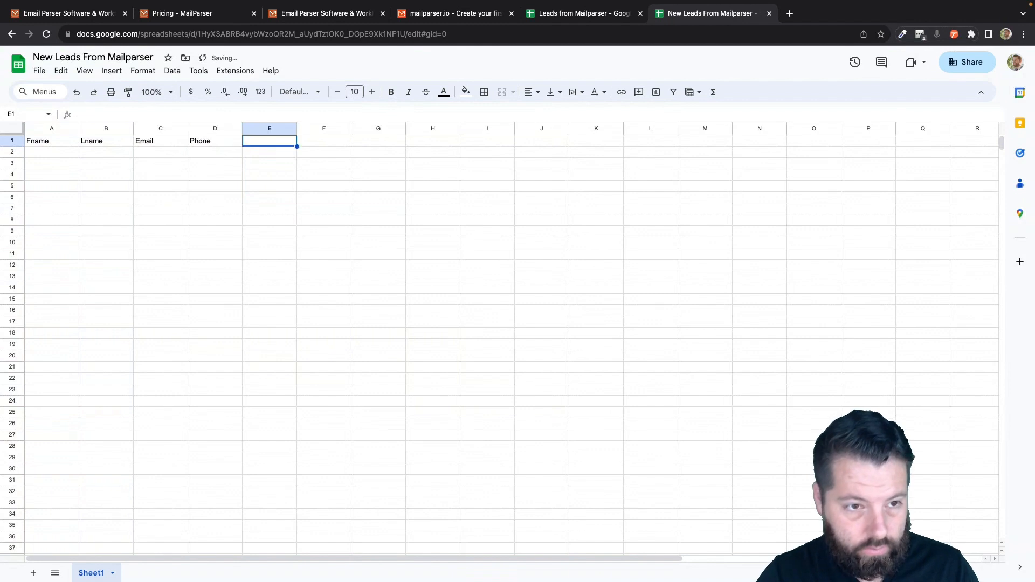
type("Message")
key("Tab")
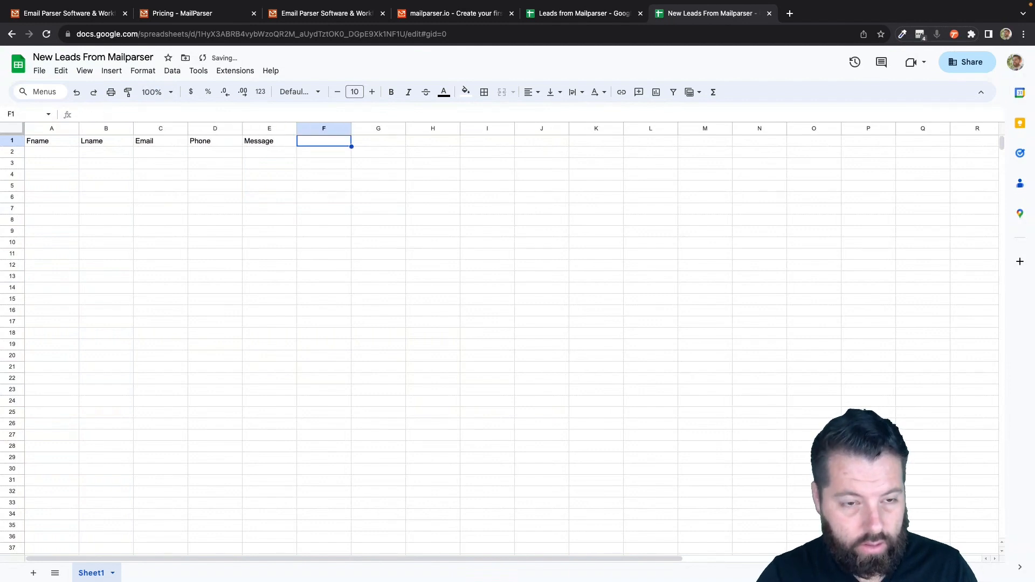
- Add the column headers Address, City, State and Zip in cells F1 to I1
type("Add")
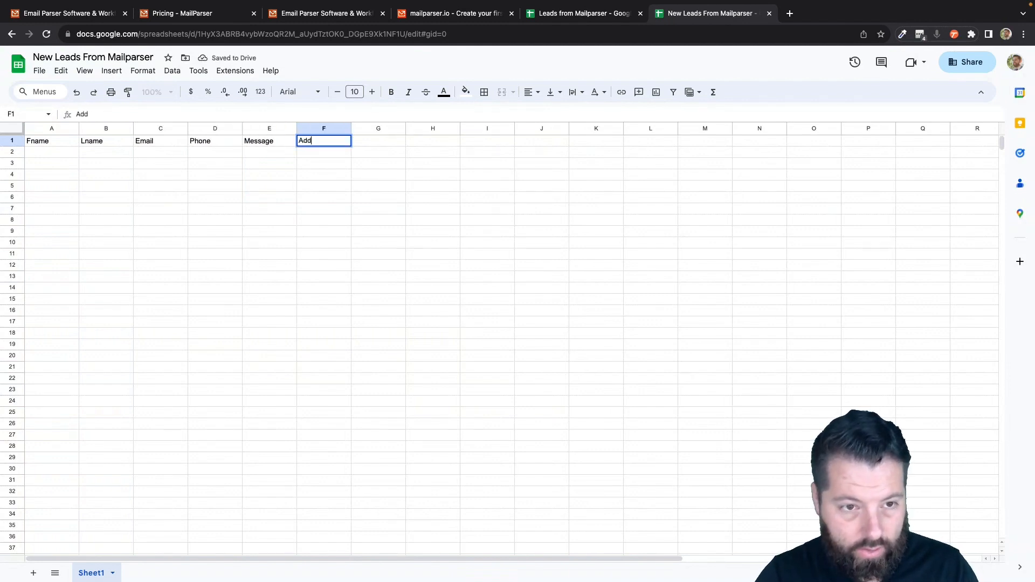
type("ress")
key("Tab")
type("City")
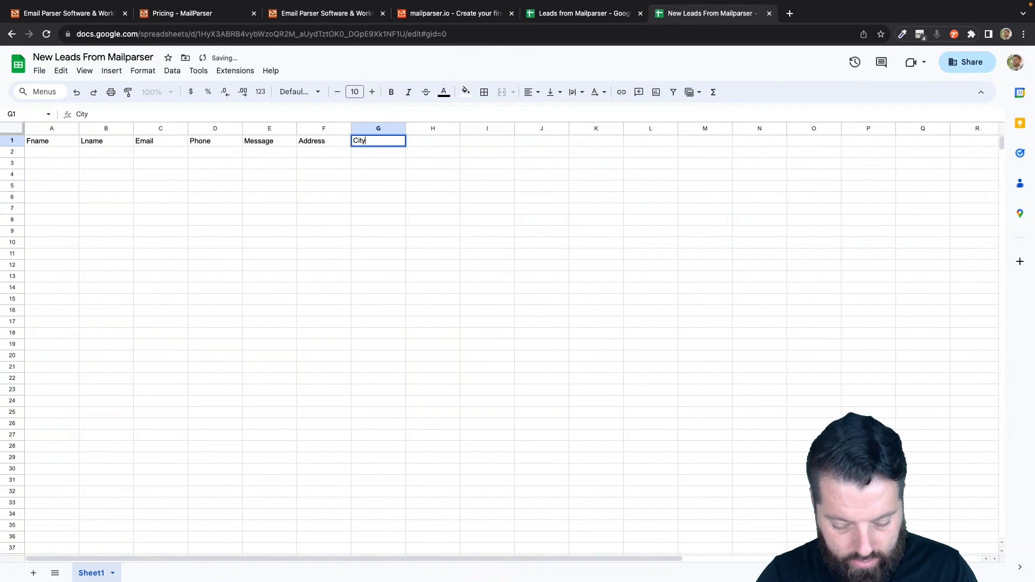
key("Tab")
type("State ")
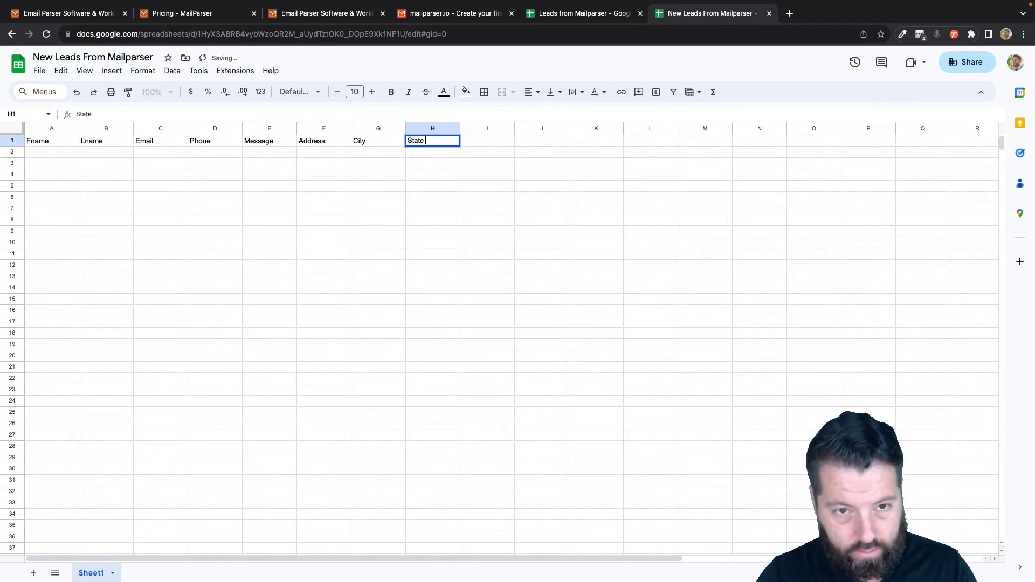
type("Zip")
key("BackSpace")
key("BackSpace")
key("BackSpace")
key("Tab")
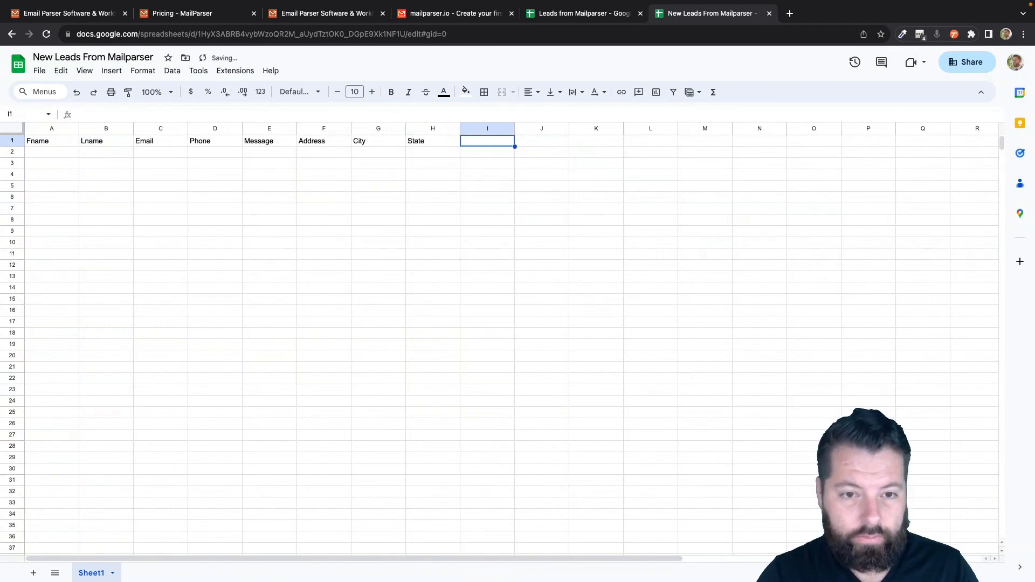
type("Zip")
key("Return")
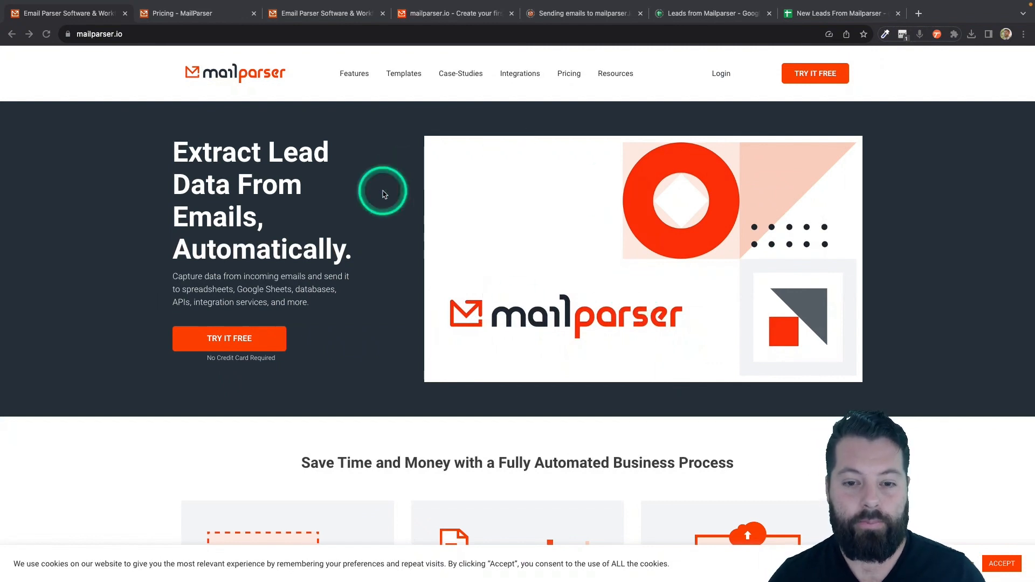
- Switch to the Mailparser app and create a first inbox named Leads with no category
left_click(205, 15)
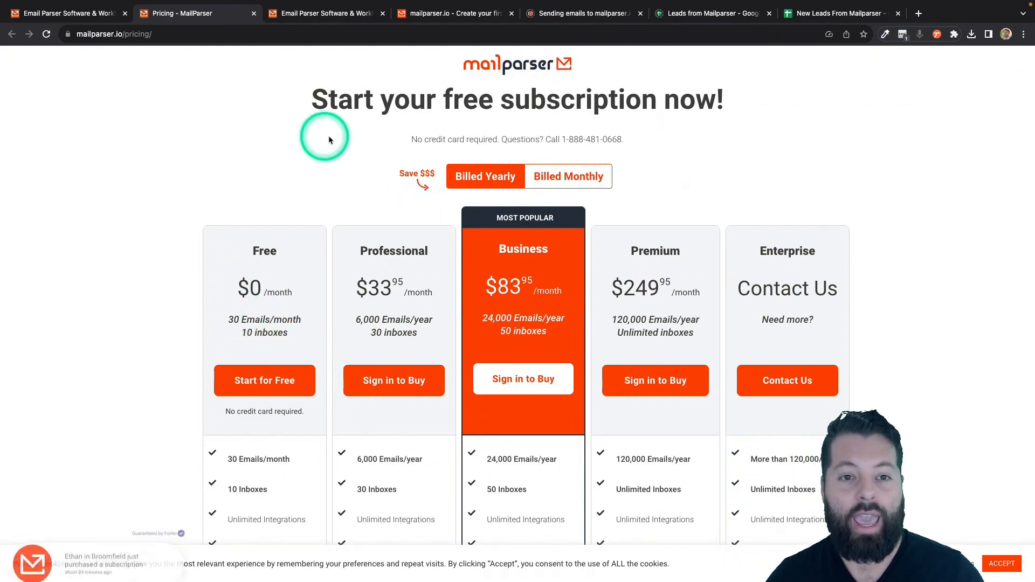
left_click(439, 14)
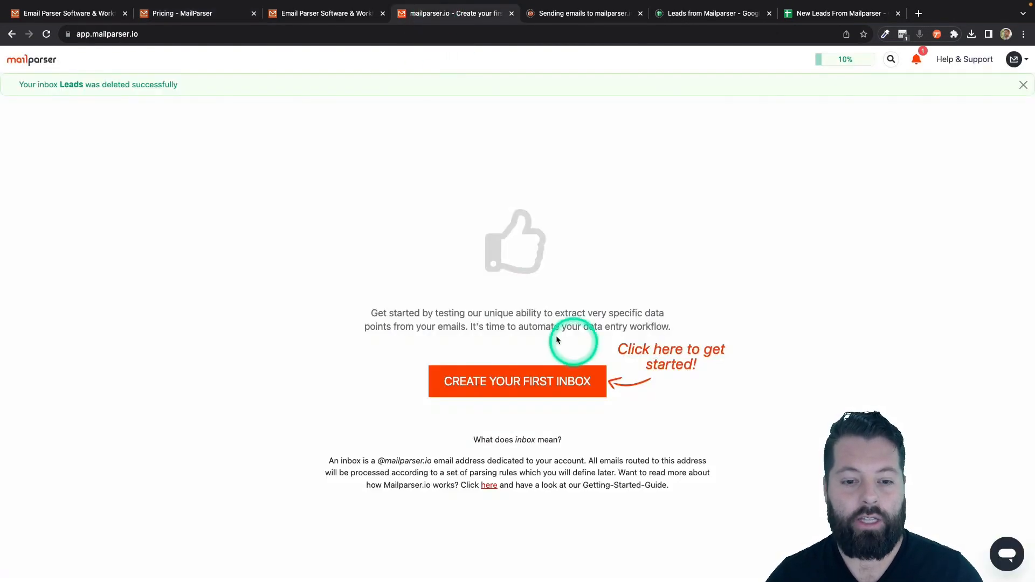
left_click(512, 383)
left_click(466, 132)
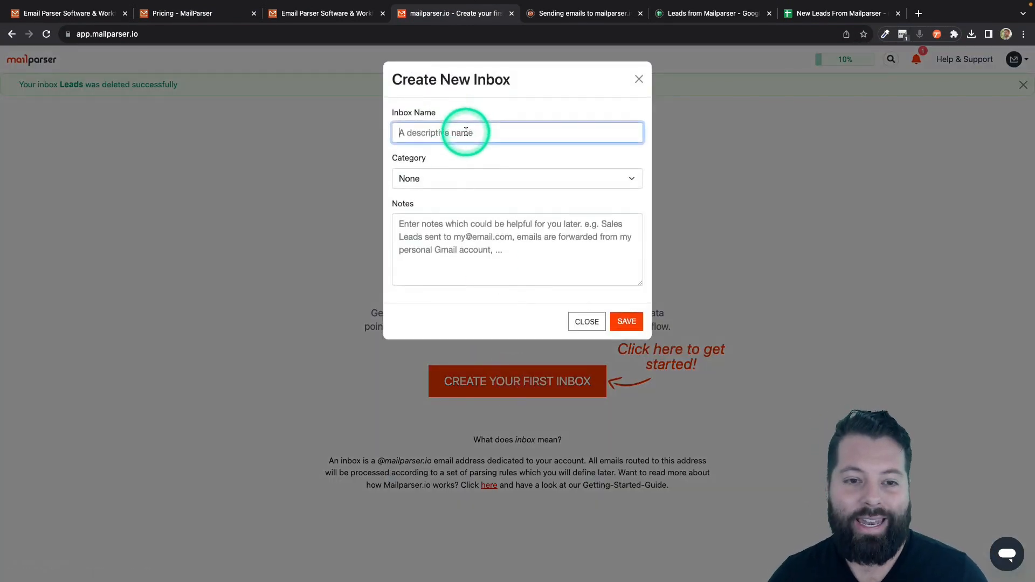
type("LEad")
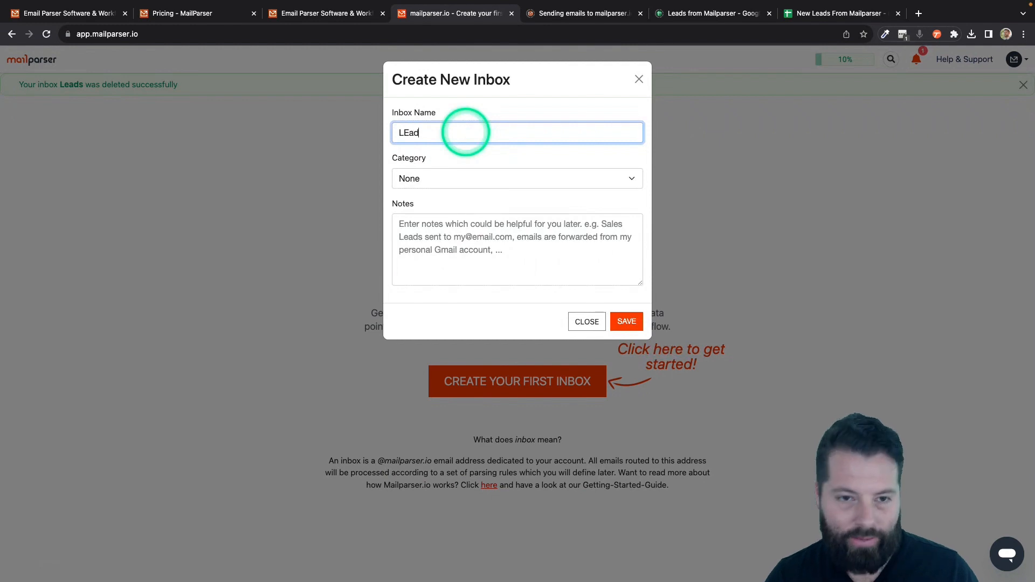
key("BackSpace")
key("BackSpace")
key("BackSpace")
type("eads")
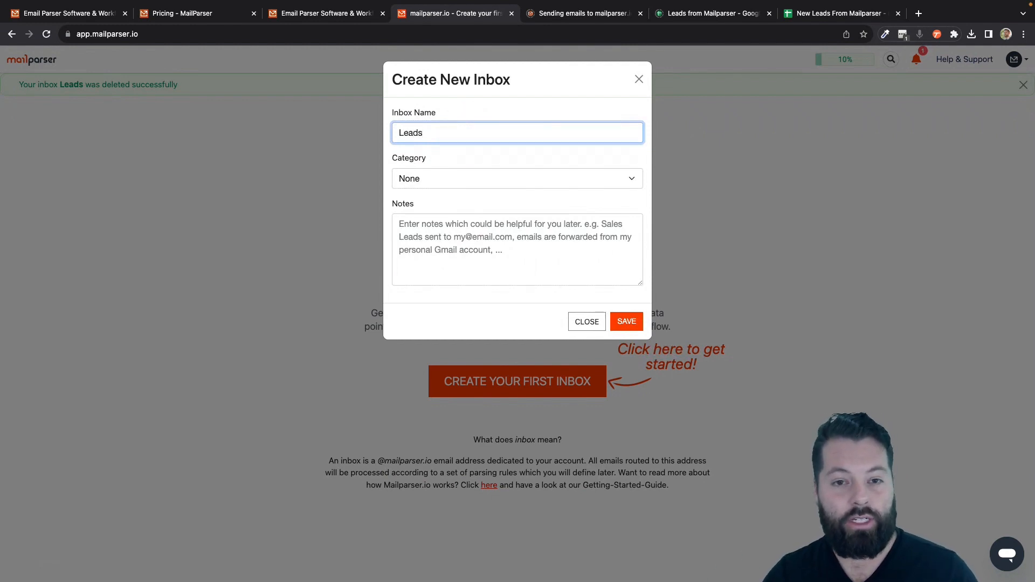
left_click(627, 324)
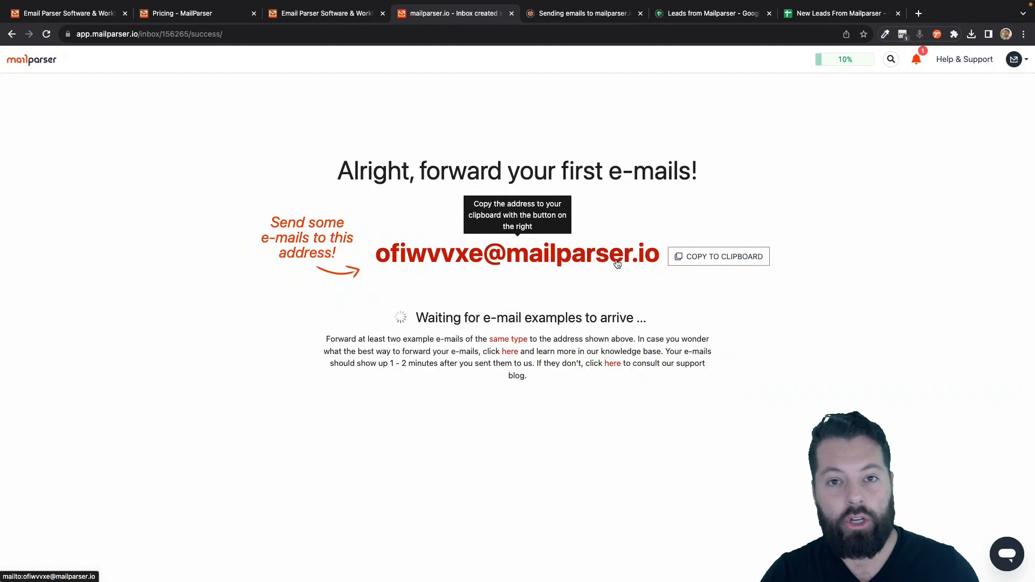
- Copy the Leads inbox's forwarding e-mail address to the clipboard and dismiss the notice
left_click(536, 265)
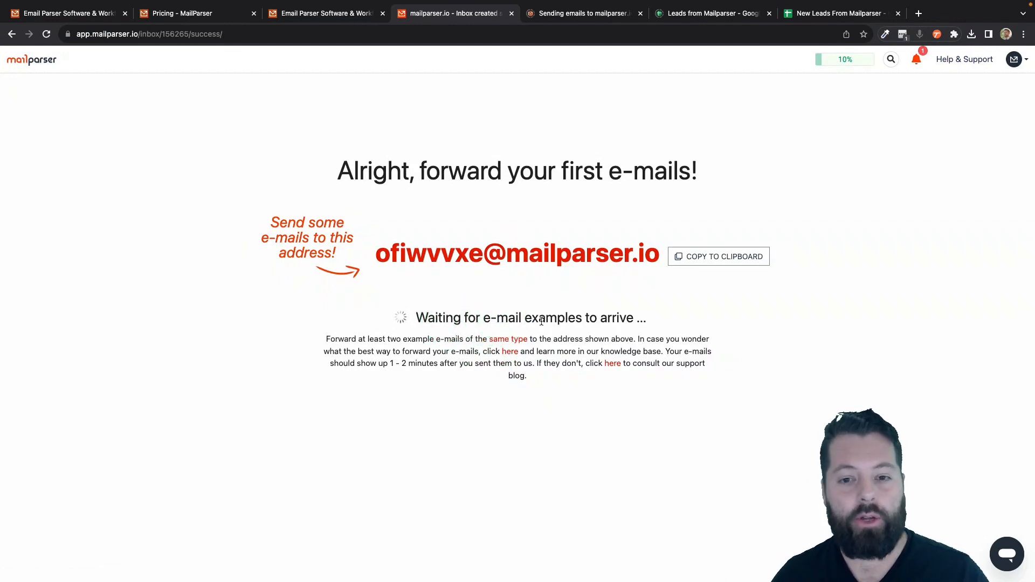
left_click(719, 261)
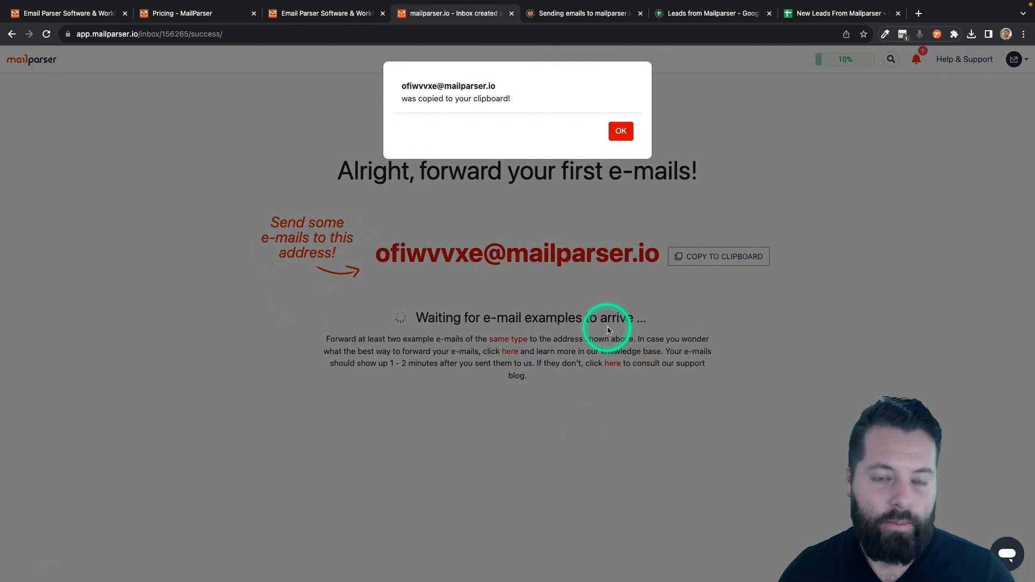
left_click(620, 131)
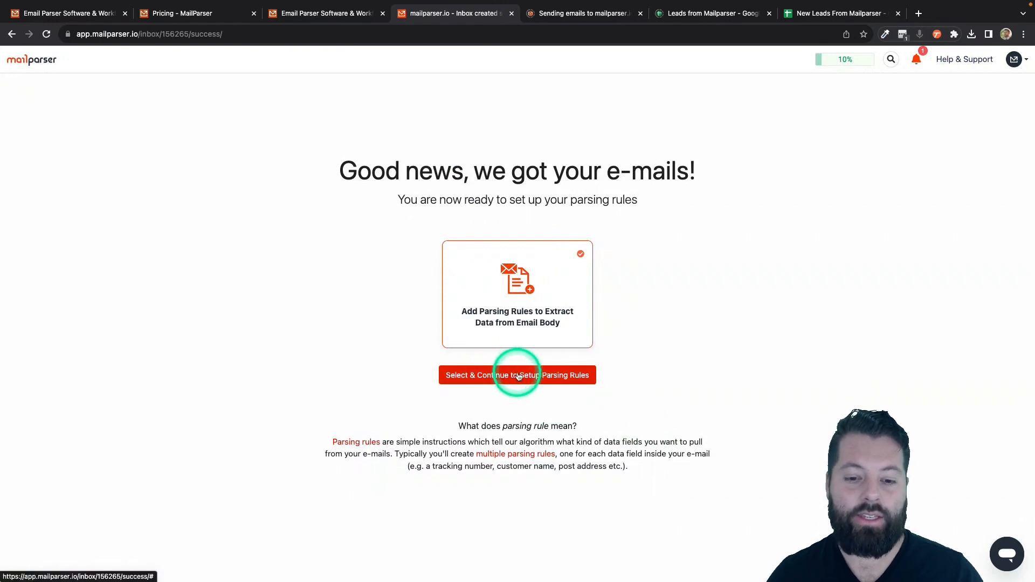
- Set up the parsing rules for the e-mail body with the Real Estate category and the Realtor.CA inquiry template
left_click(540, 379)
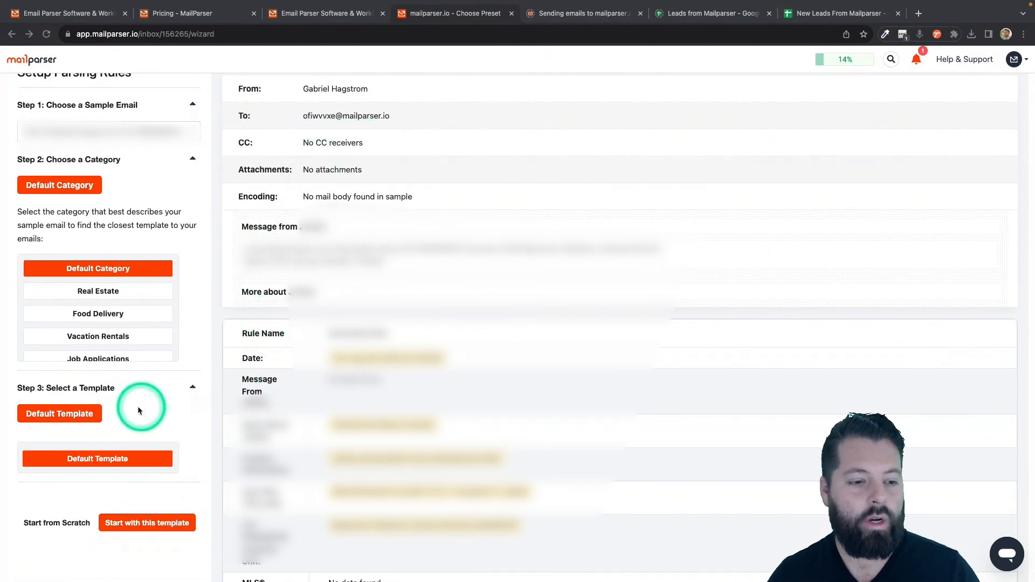
left_click(94, 292)
scroll(143, 384, "down", 5)
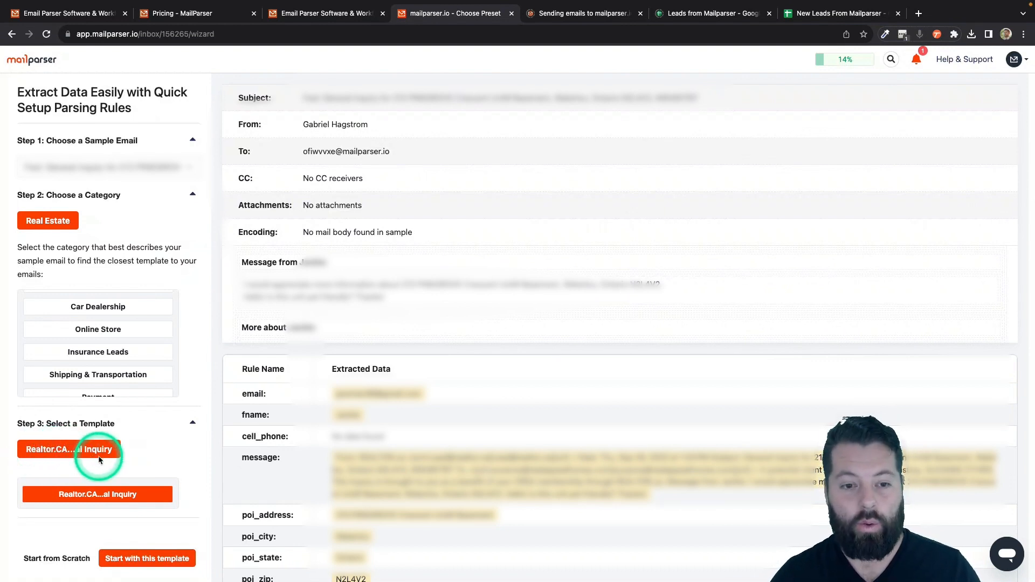
scroll(139, 457, "down", 1)
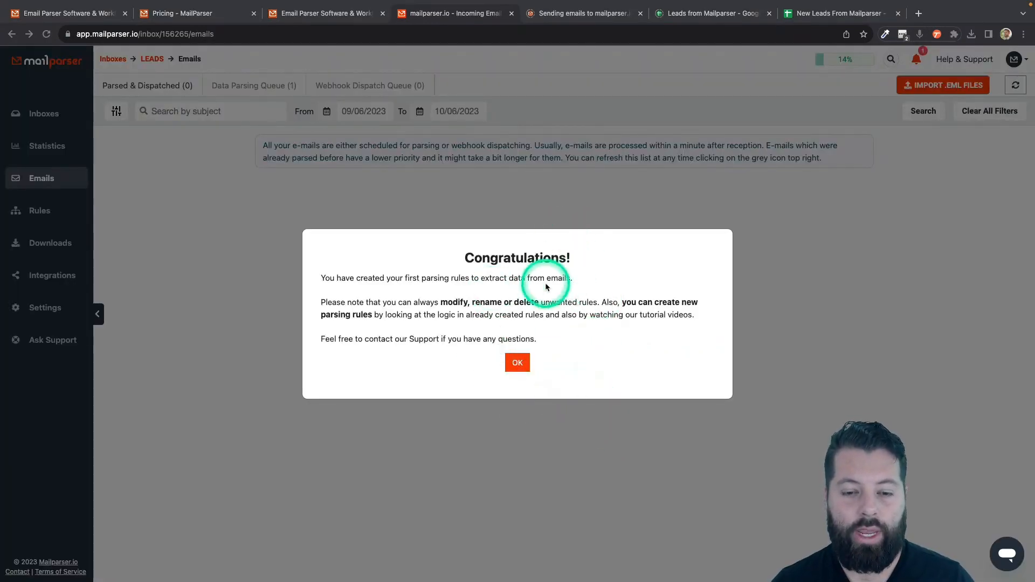
left_click(518, 363)
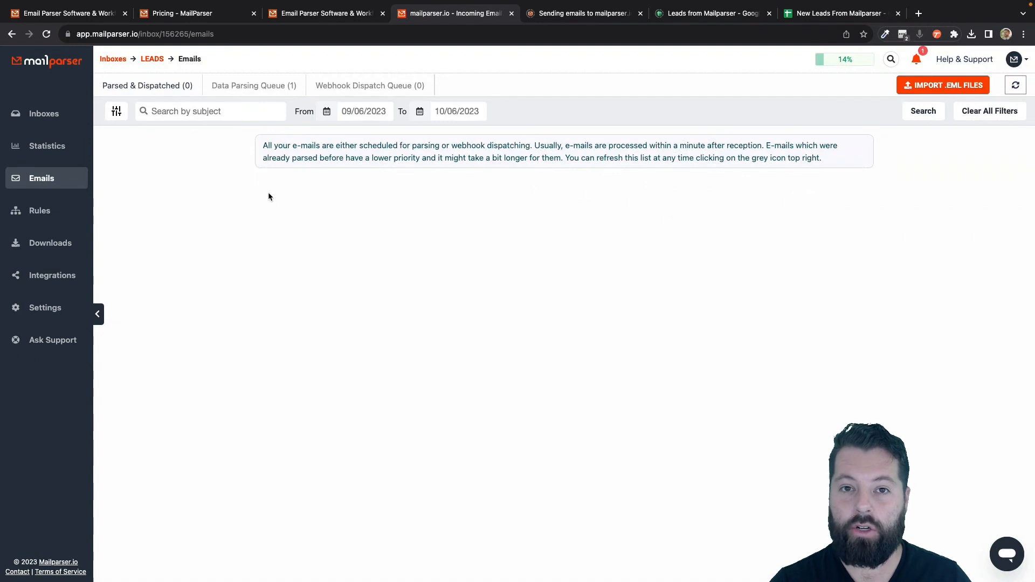
- Open the setup page of the Google Sheets integration for the Leads inbox
left_click(46, 281)
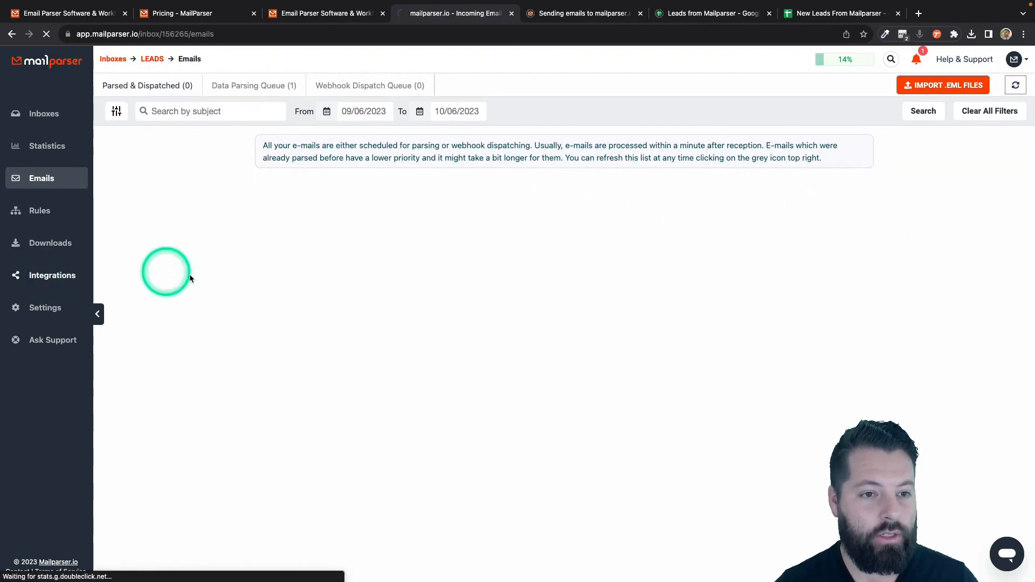
left_click(576, 393)
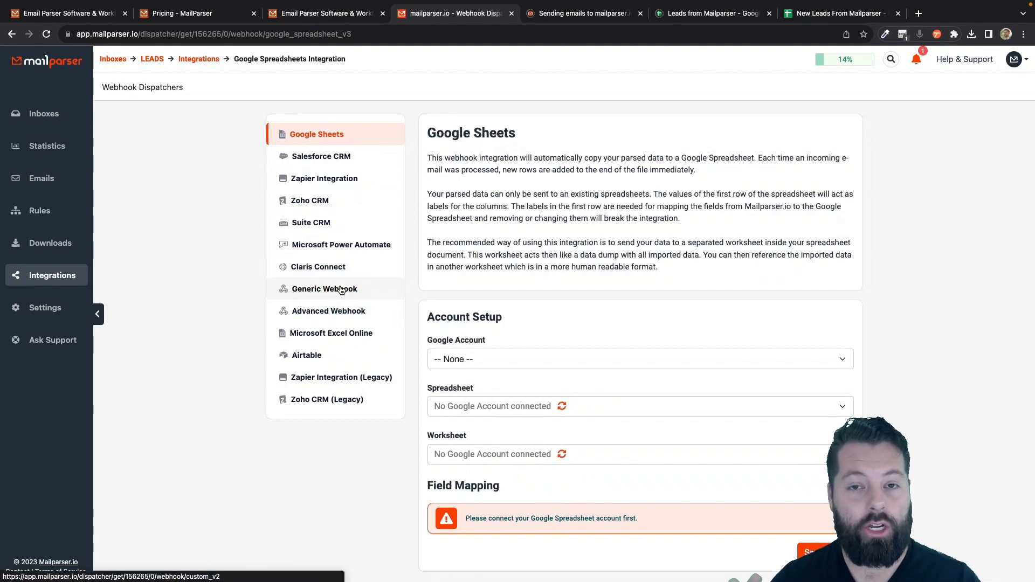
left_click(339, 290)
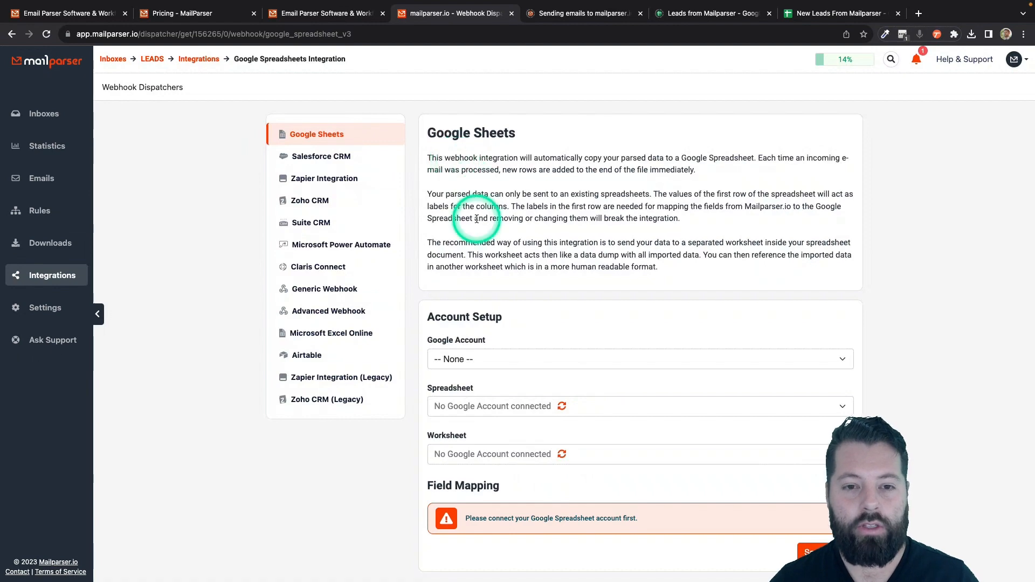
scroll(474, 219, "down", 1)
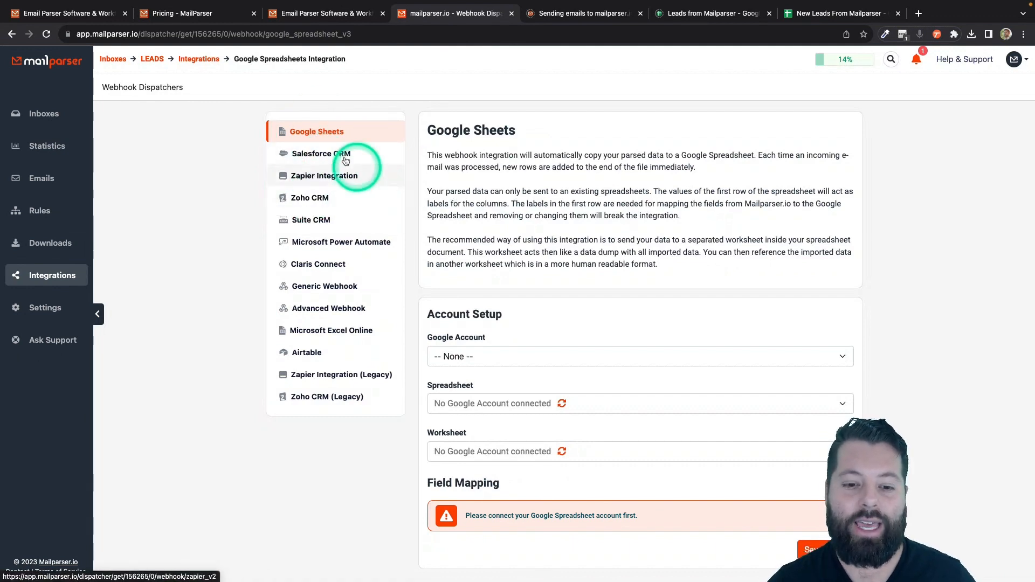
- Connect the integration to the saved Google account and to Sheet1 of the New Leads From Mailparser spreadsheet
left_click(521, 360)
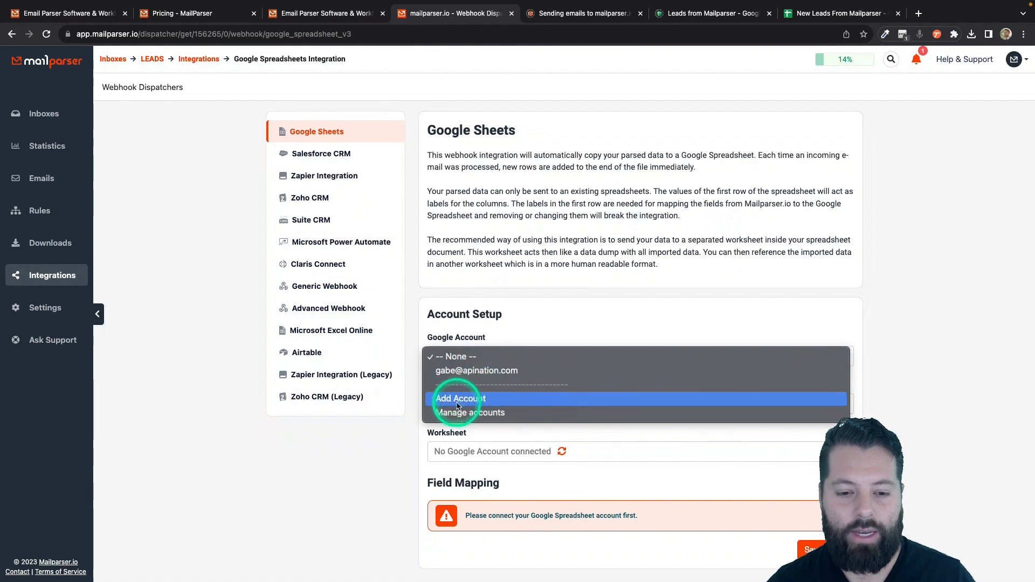
left_click(457, 372)
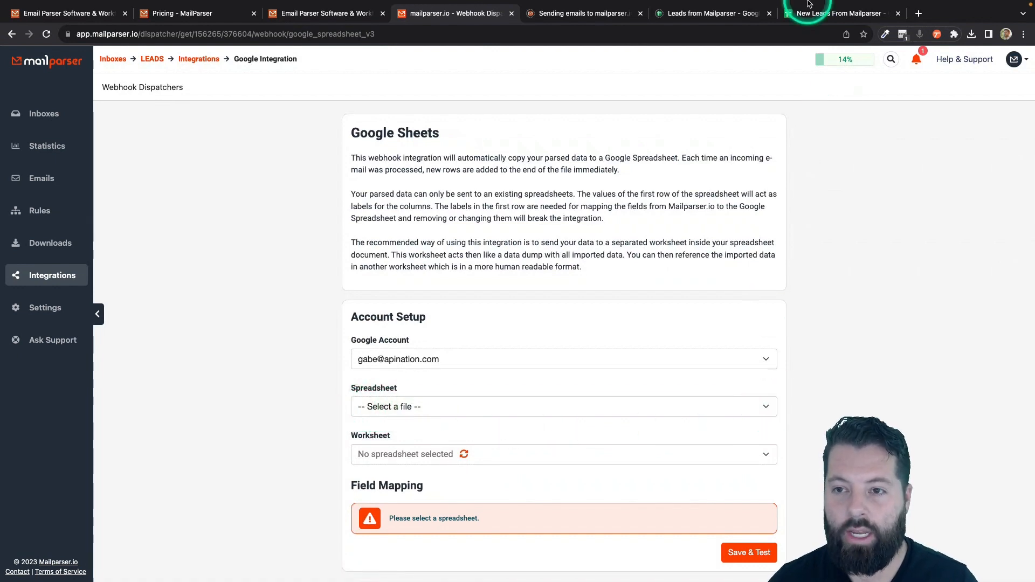
mouse_move(808, 4)
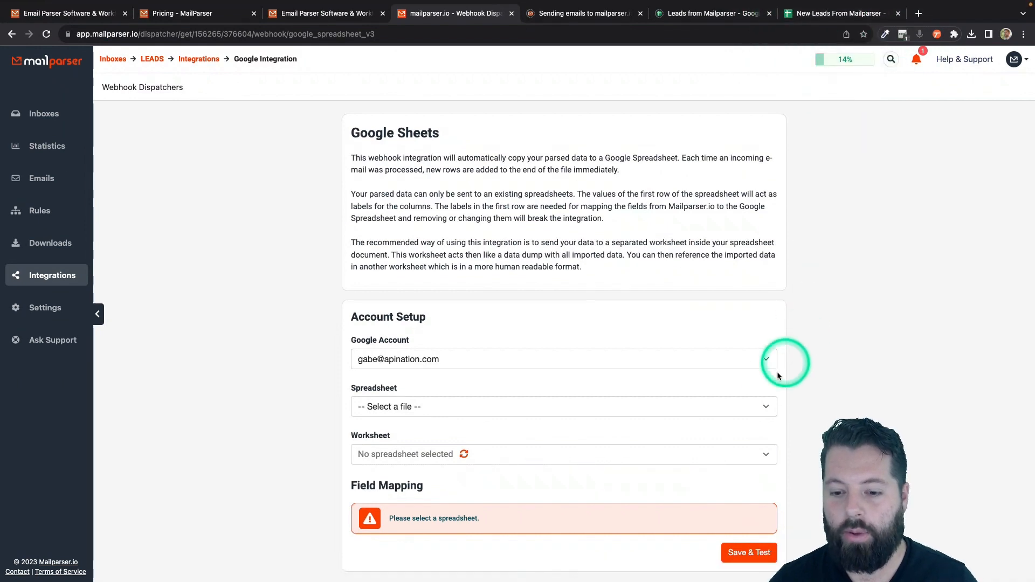
left_click(768, 409)
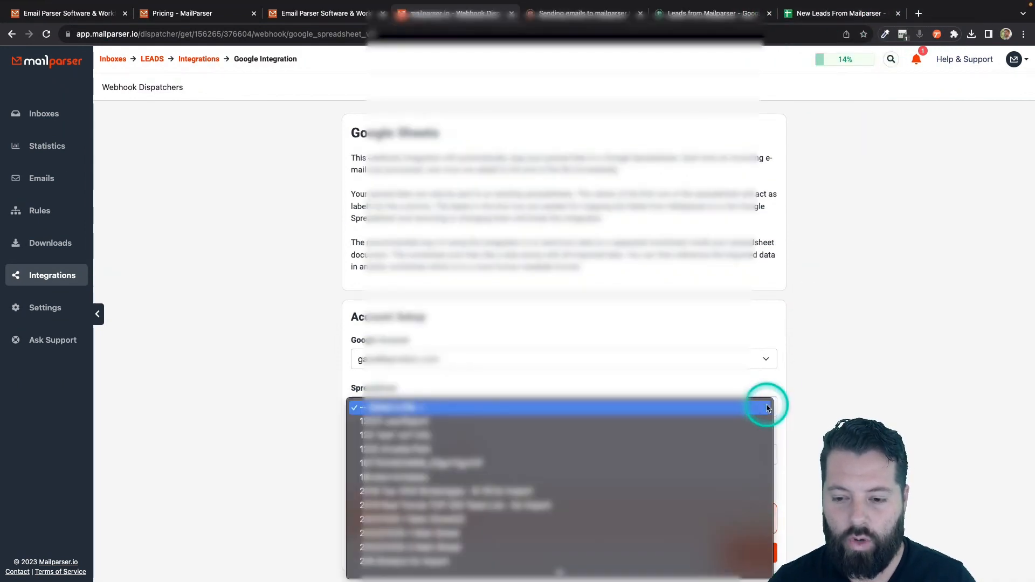
scroll(519, 531, "down", 5)
scroll(519, 536, "down", 20)
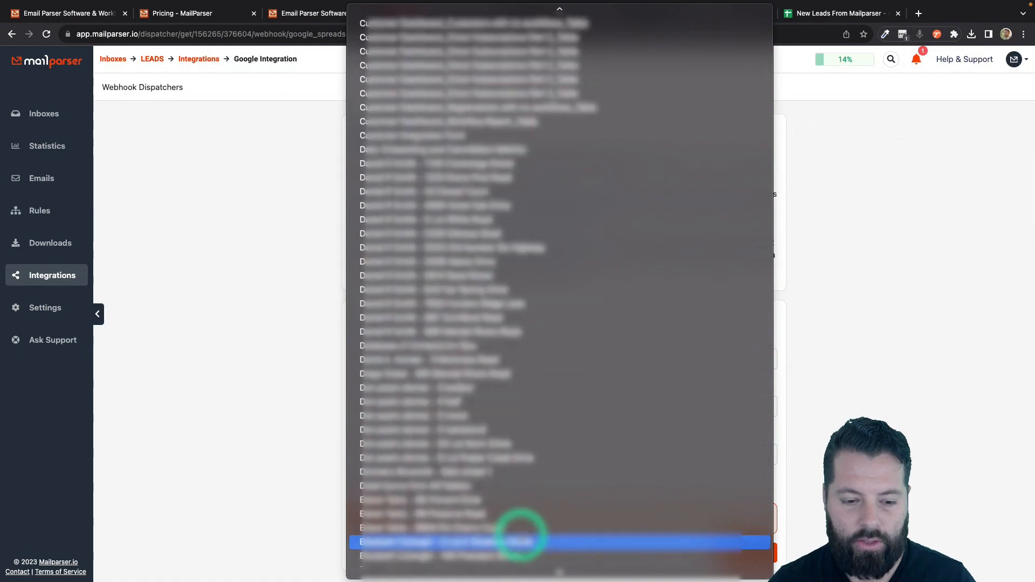
scroll(521, 538, "down", 20)
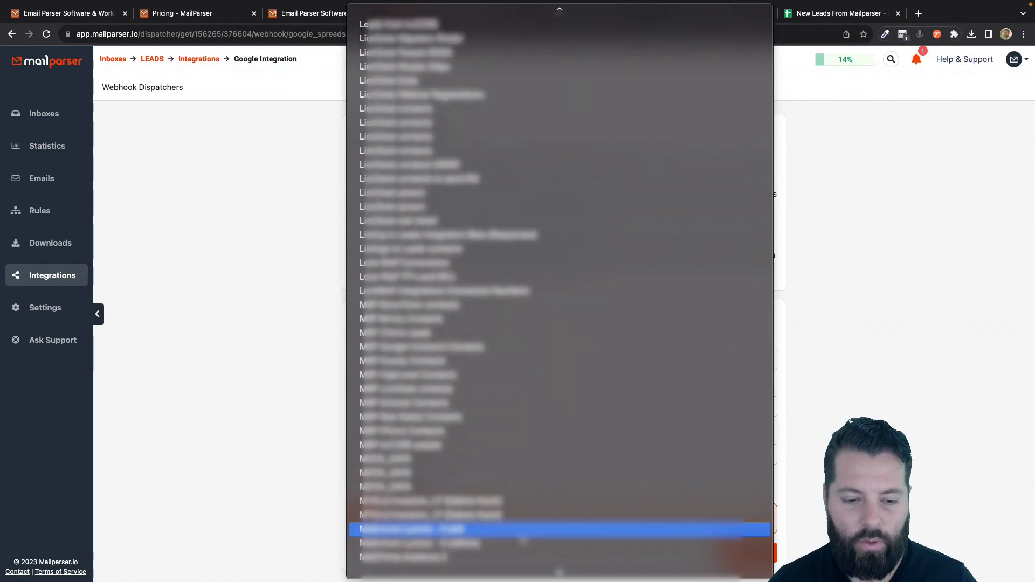
scroll(523, 540, "down", 5)
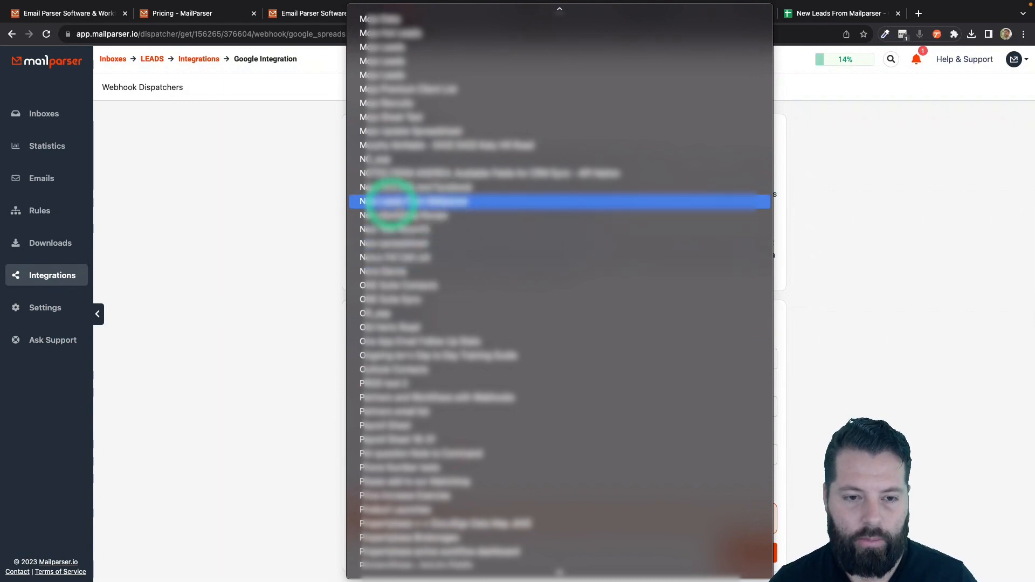
left_click(405, 202)
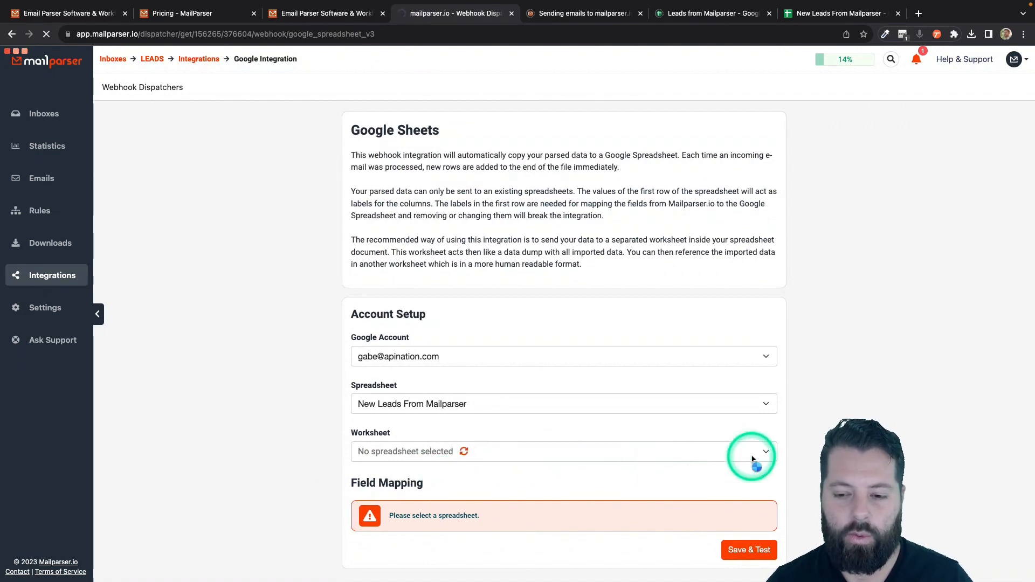
left_click(378, 459)
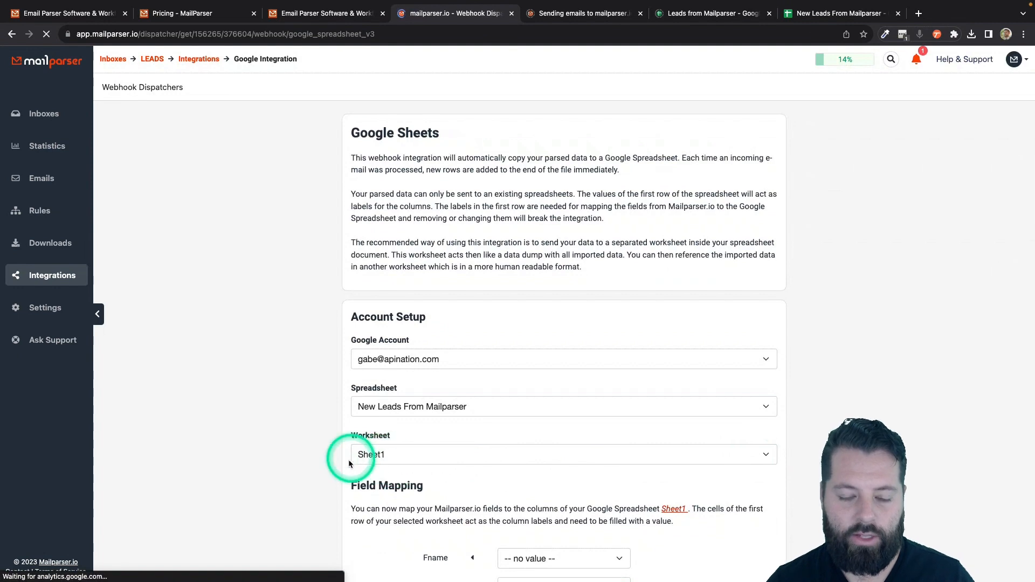
- Map the Fname column to the fname field and leave the Lname column without a value
scroll(347, 461, "down", 5)
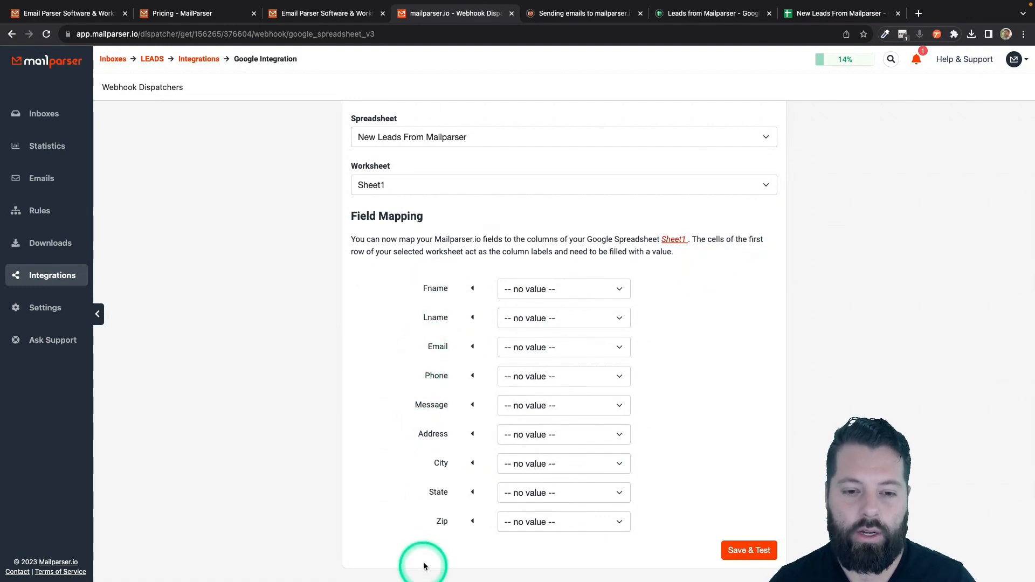
left_click(531, 292)
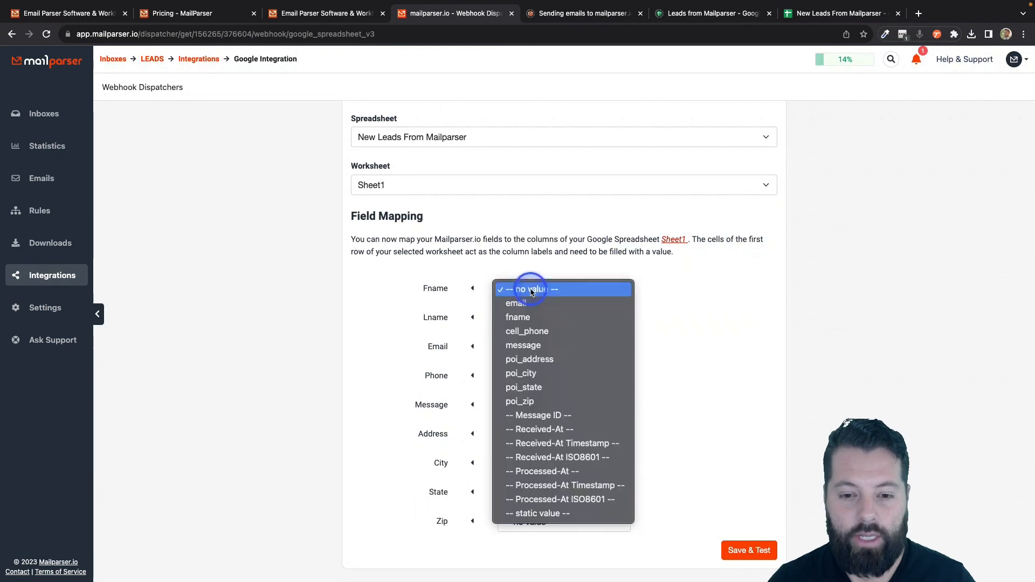
left_click(522, 319)
left_click(523, 319)
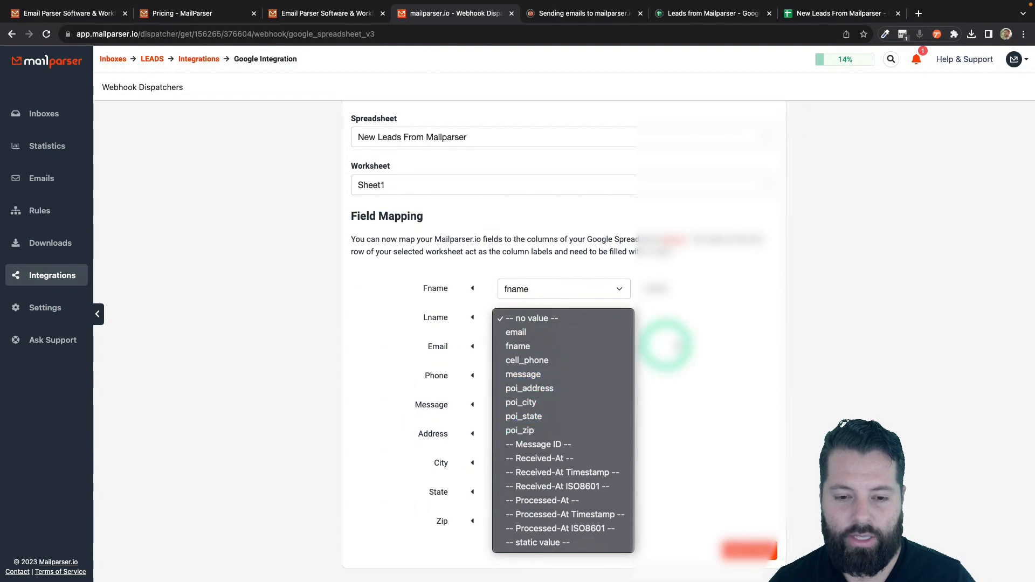
left_click(673, 342)
left_click(598, 318)
left_click(599, 319)
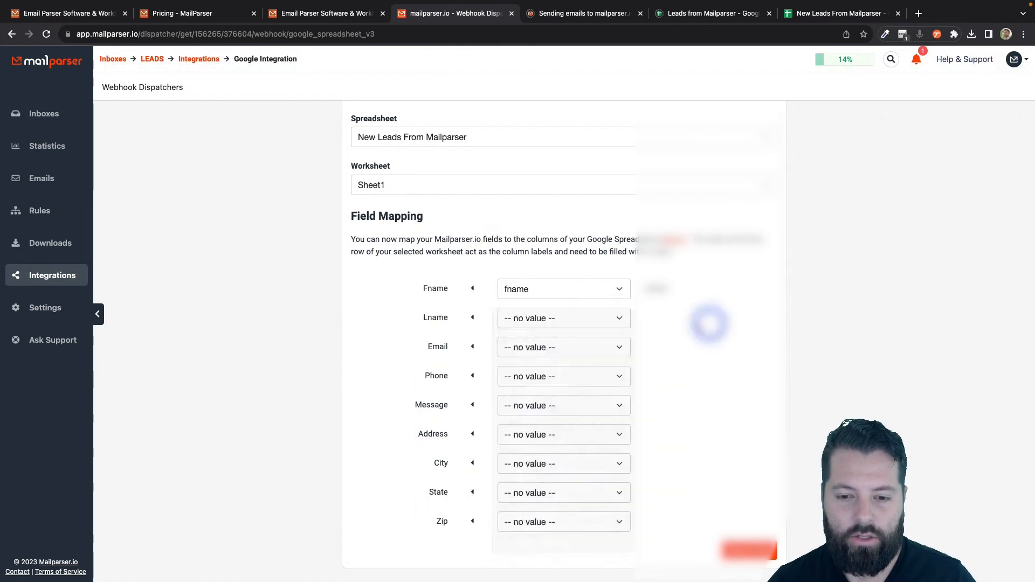
- Map the Email column to email, Phone to cell_phone and Message to message
left_click(589, 348)
left_click(562, 367)
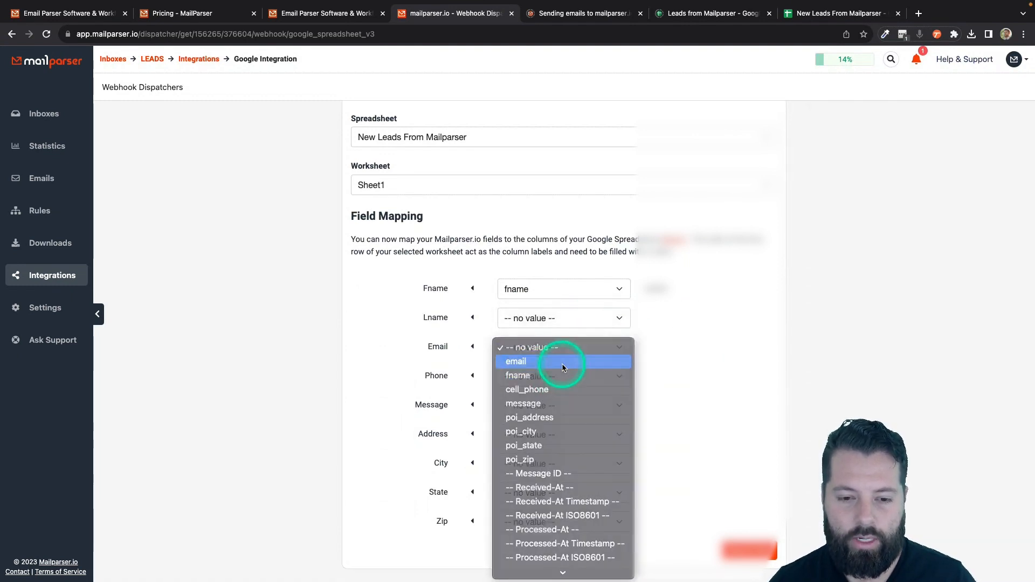
left_click(562, 375)
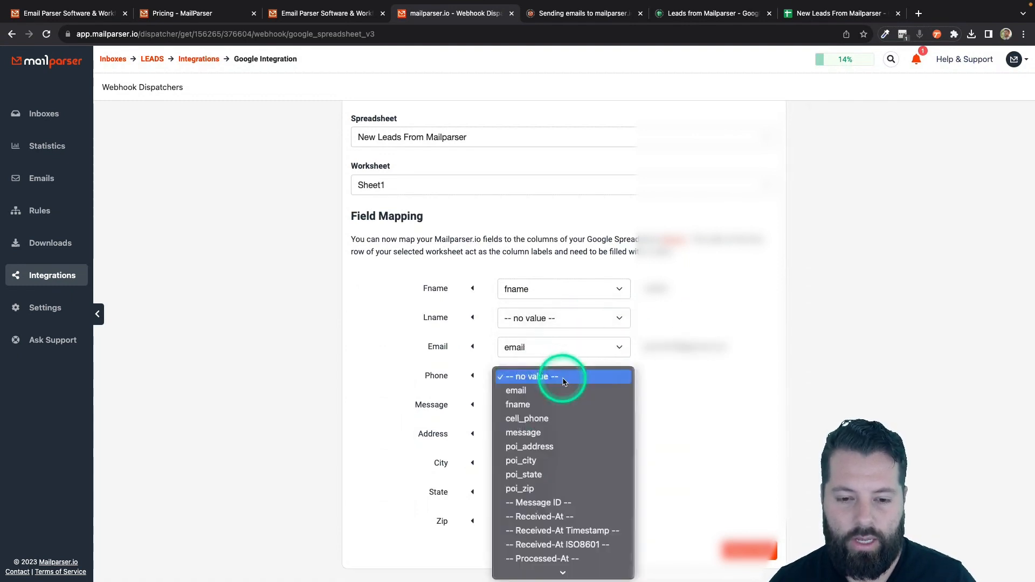
left_click(545, 419)
left_click(549, 405)
left_click(541, 465)
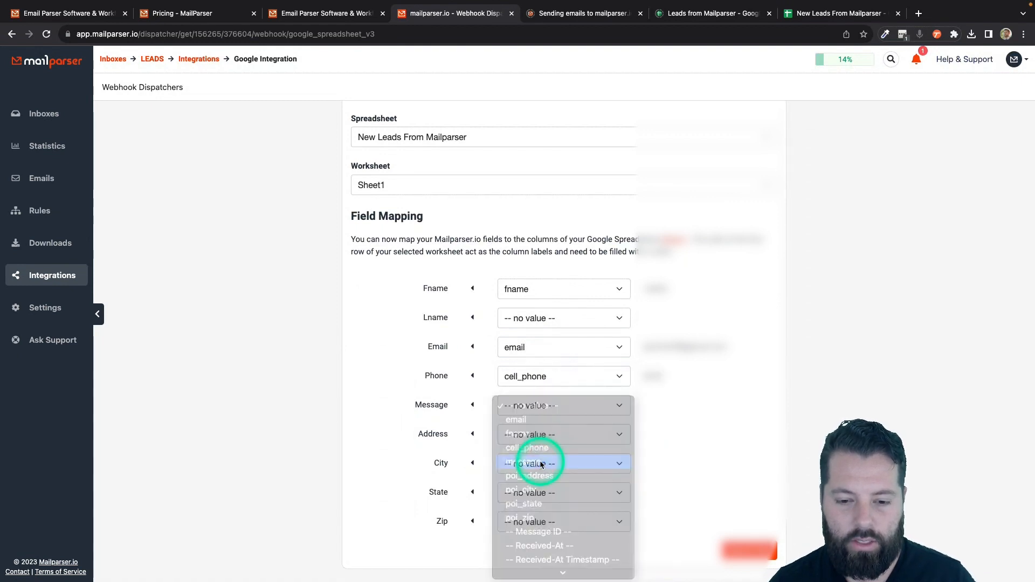
- Map the Address, City, State and Zip columns to poi_address, poi_city, poi_state and poi_zip
scroll(587, 518, "down", 5)
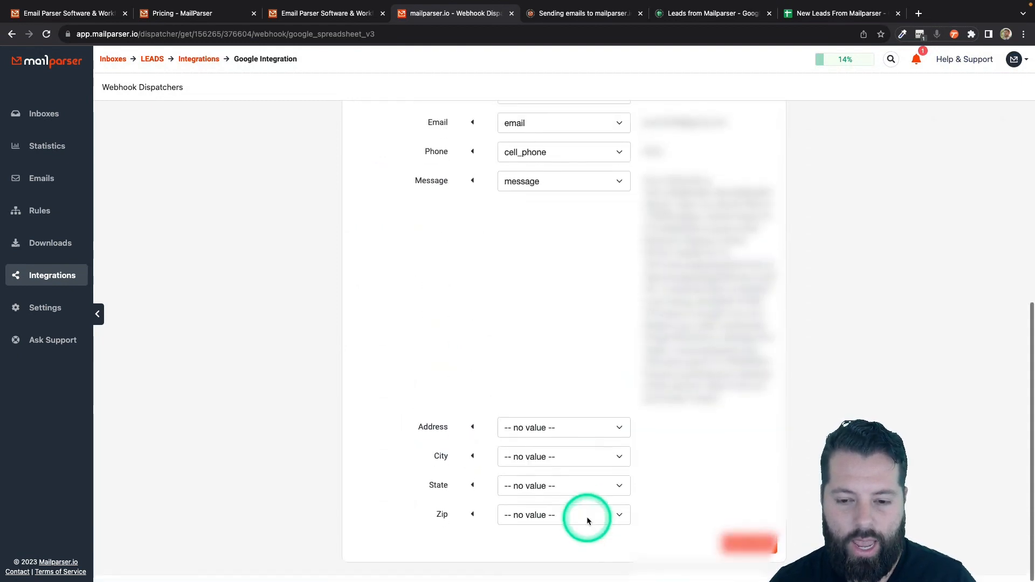
left_click(607, 436)
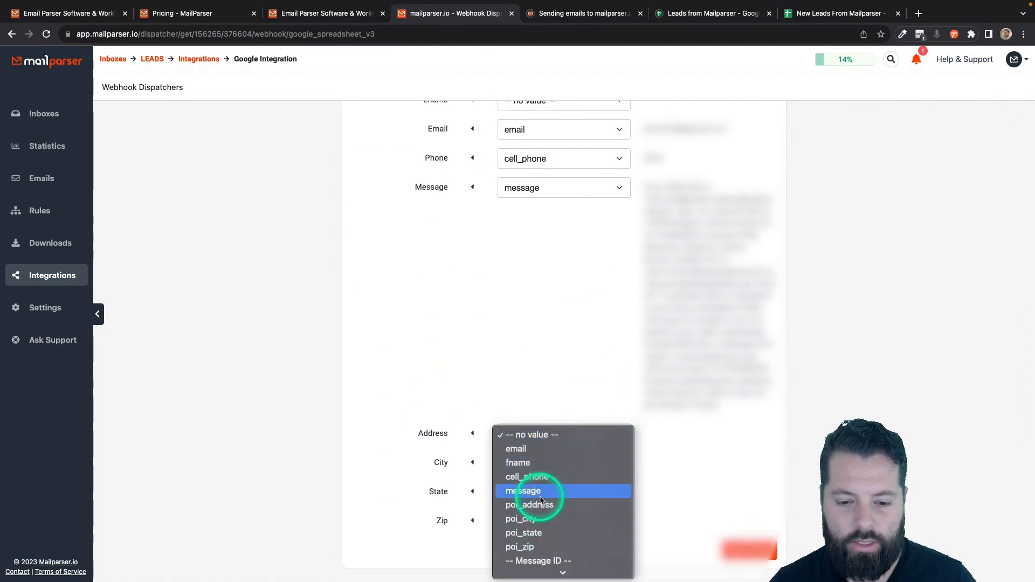
left_click(555, 505)
left_click(559, 465)
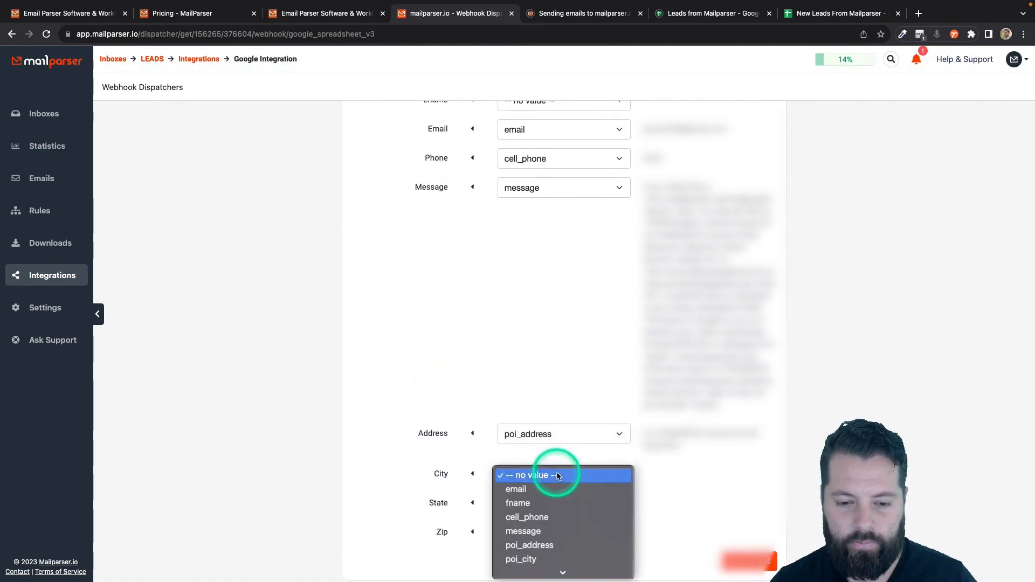
left_click(527, 558)
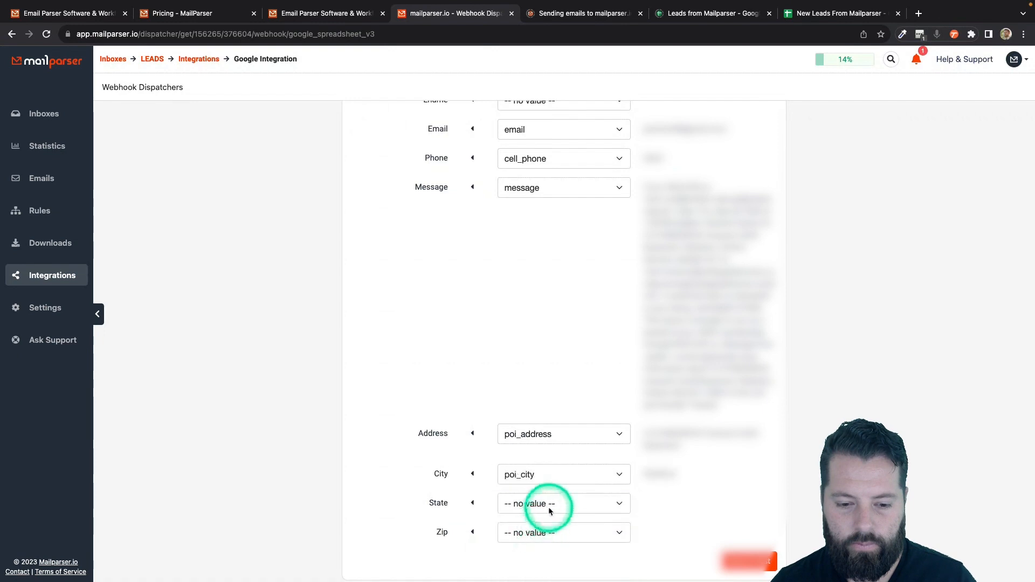
left_click(548, 504)
scroll(545, 531, "down", 4)
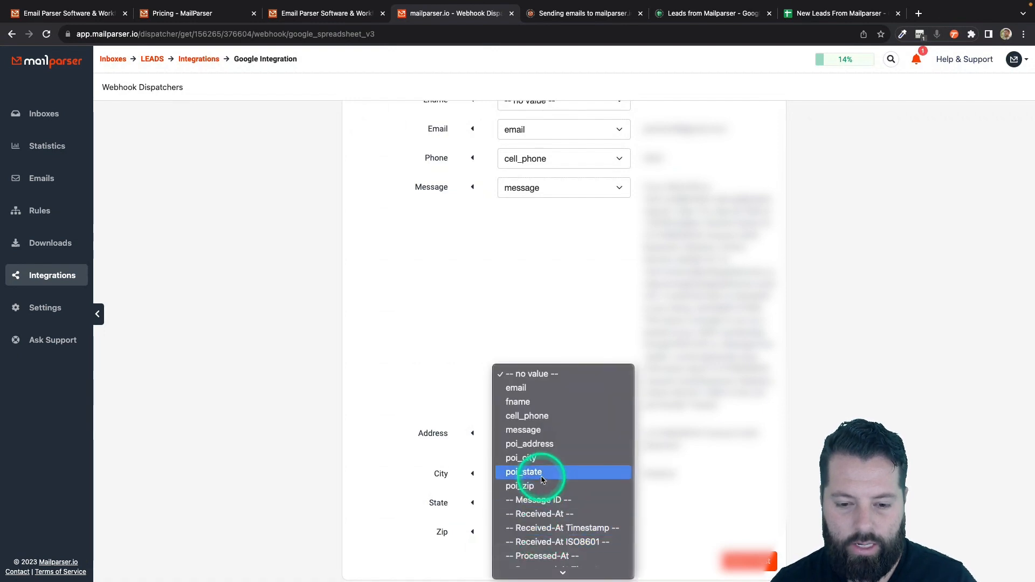
left_click(542, 473)
left_click(548, 533)
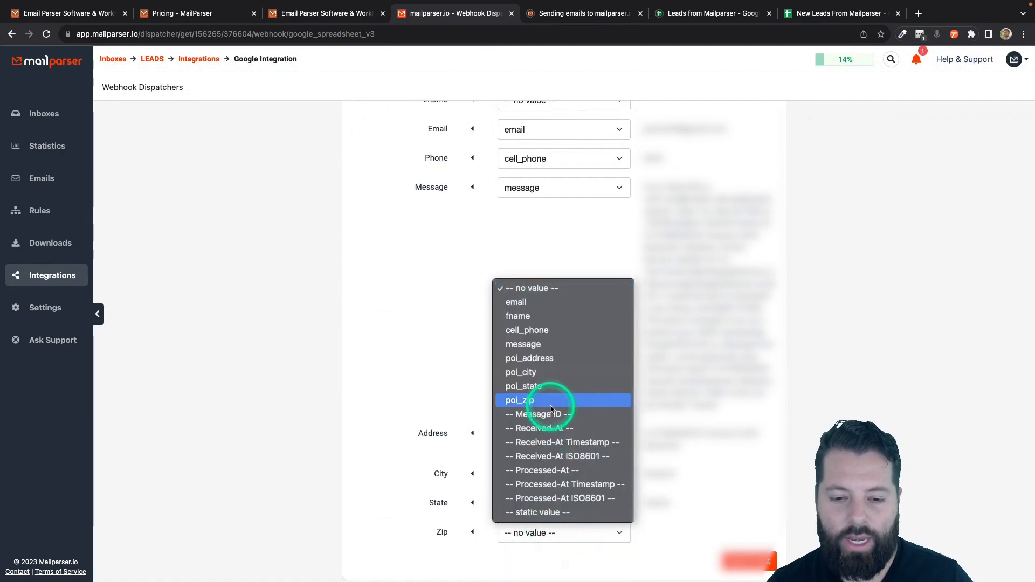
left_click(531, 400)
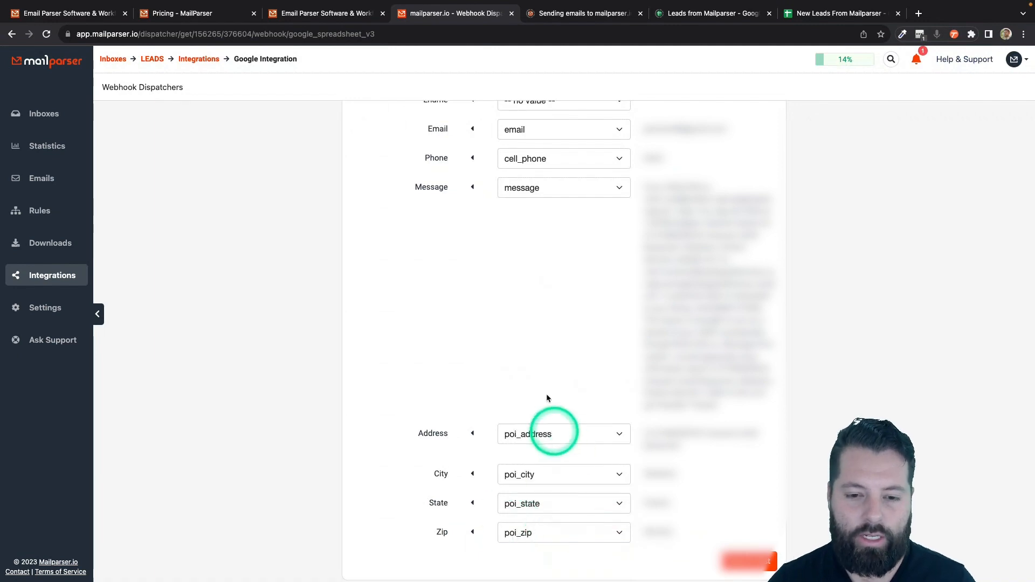
- Compare the field mapping with the column headers in the New Leads From Mailparser spreadsheet, and return to the integration setup
scroll(548, 305, "up", 5)
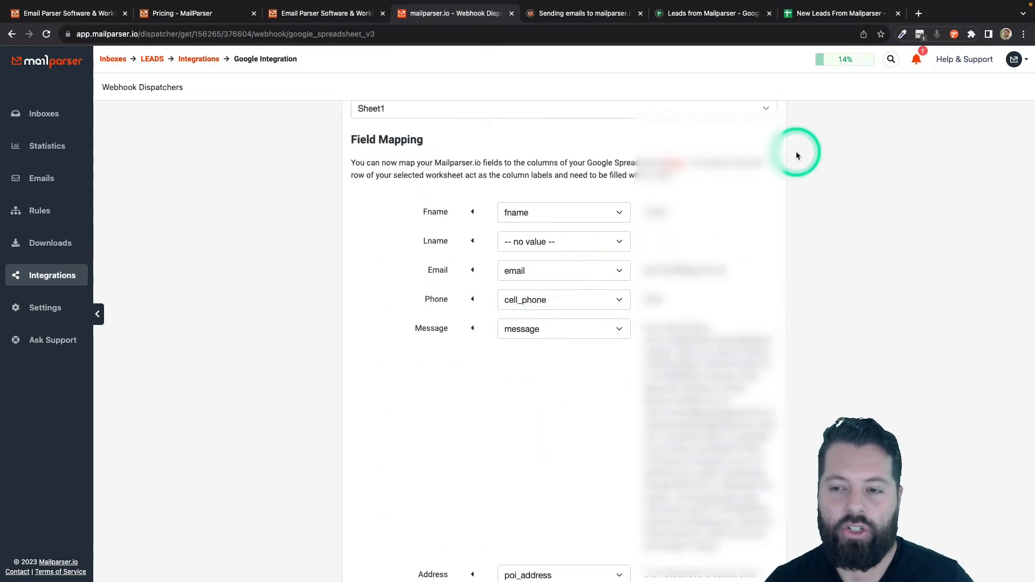
left_click(833, 15)
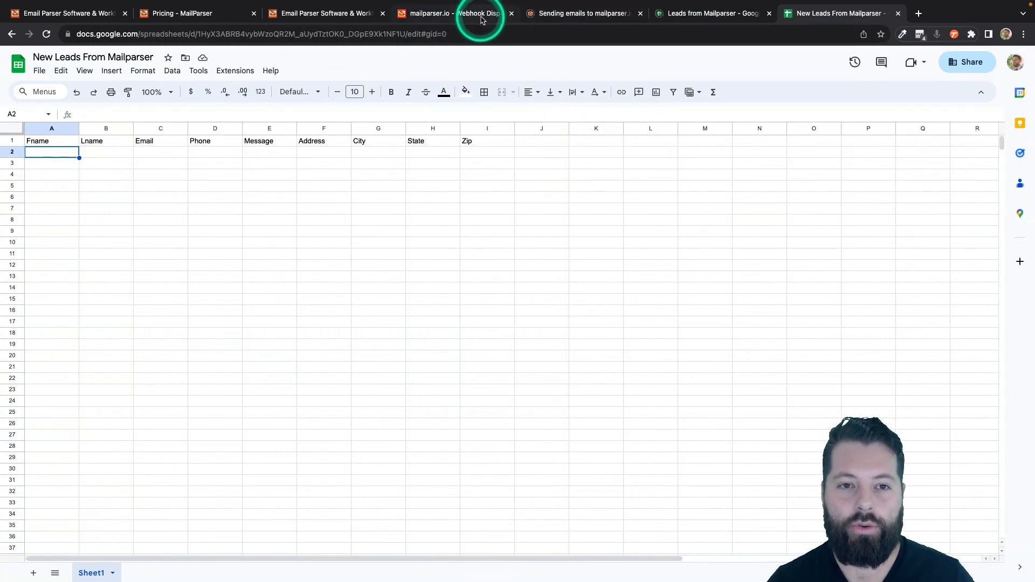
left_click(455, 13)
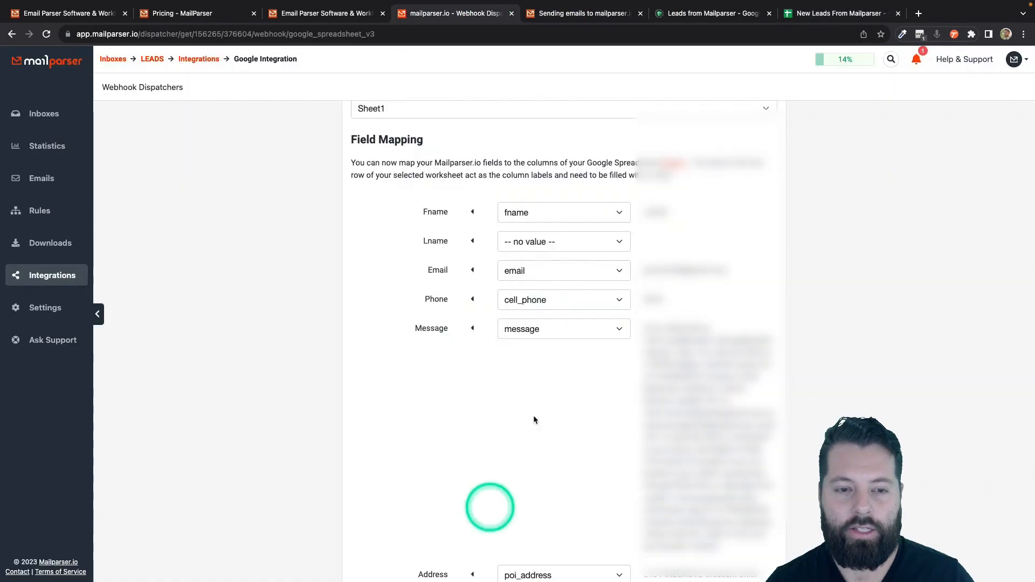
- Save the Google Sheets integration and send test data to the New Leads From Mailparser spreadsheet
scroll(527, 542, "down", 3)
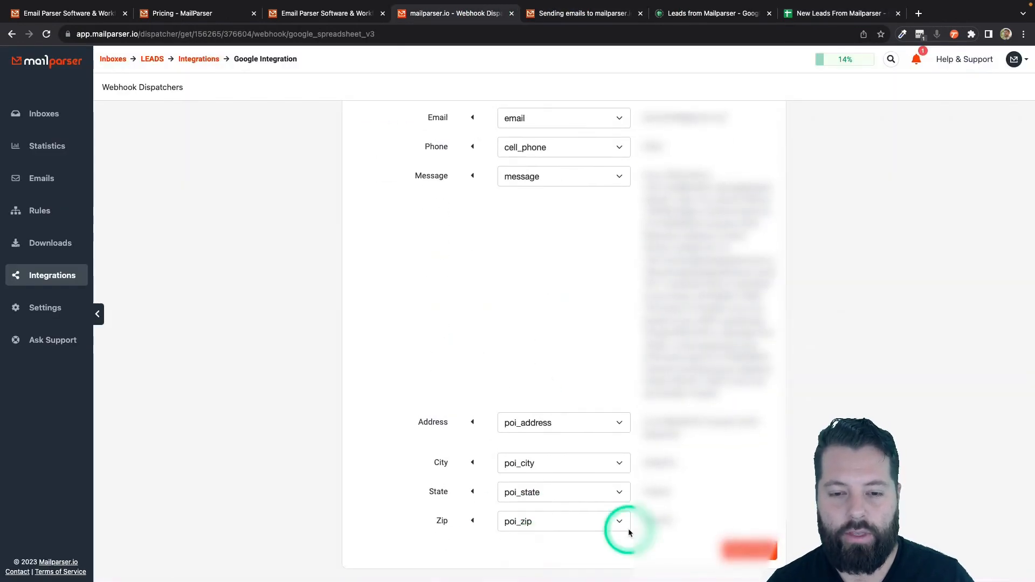
left_click(747, 550)
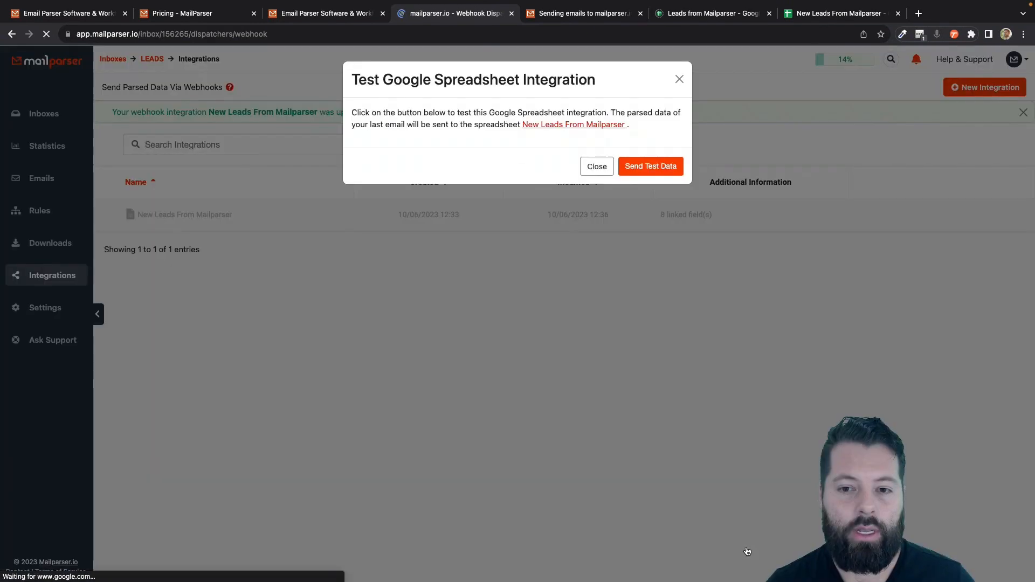
left_click(649, 166)
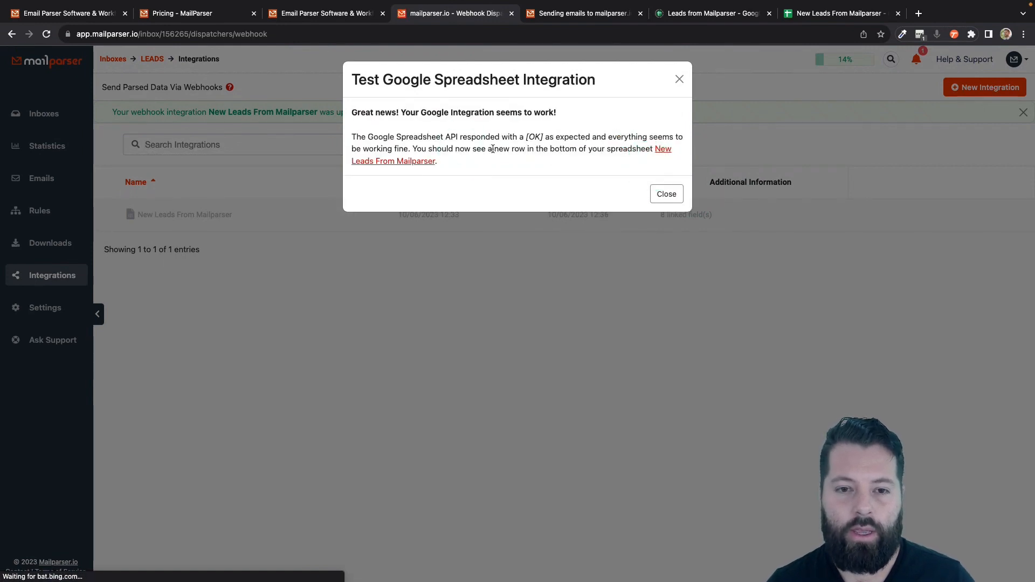
left_click(673, 194)
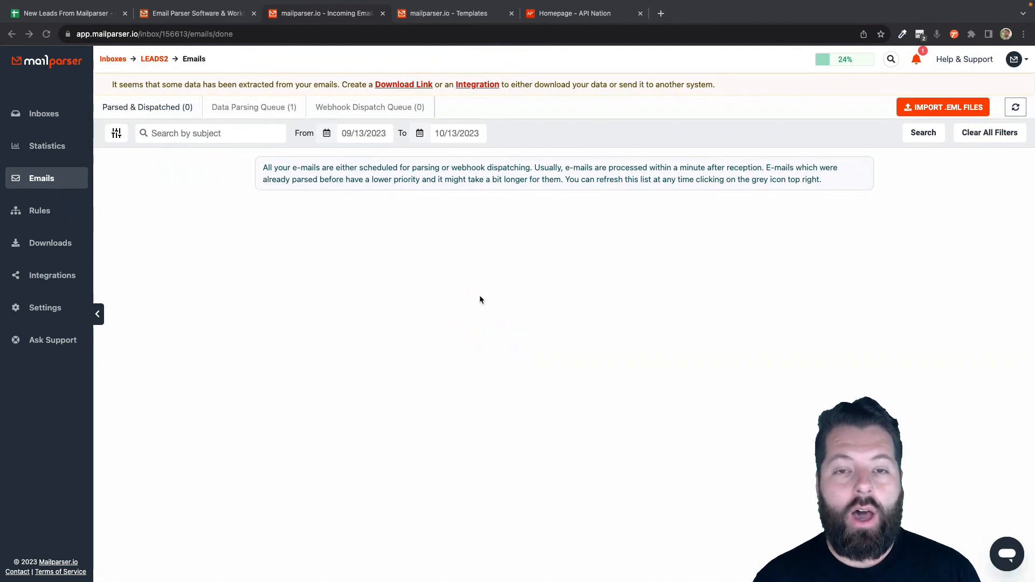
- Switch to the API Nation website and open the Chime page from its application catalog
left_click(587, 19)
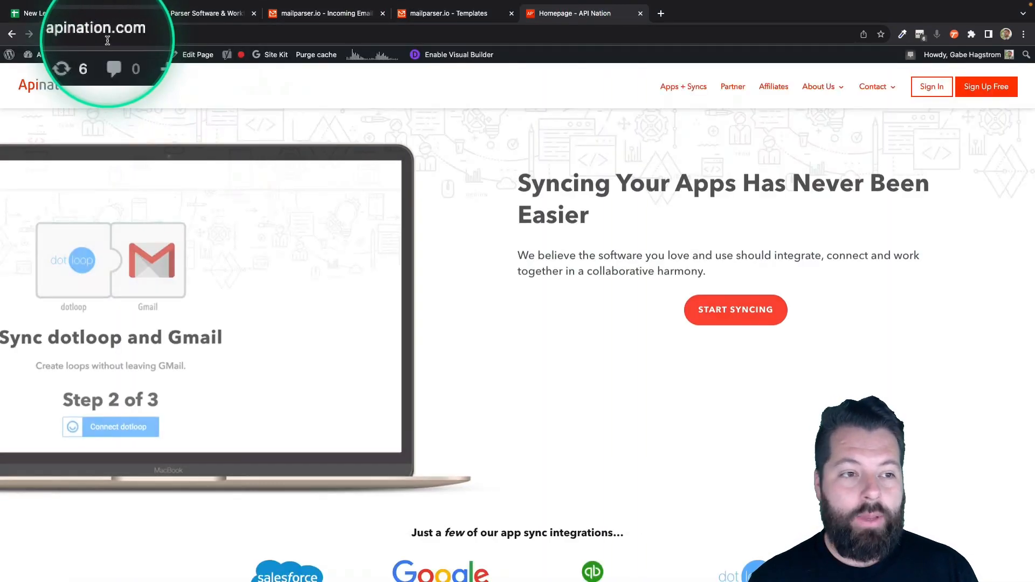
left_click(725, 316)
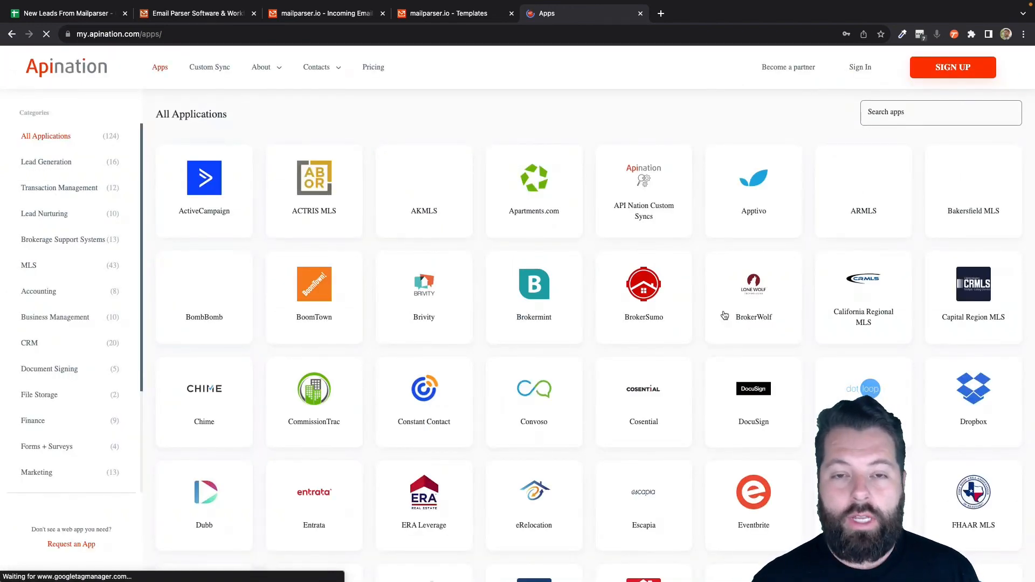
scroll(667, 381, "down", 1)
left_click(667, 381)
- Choose Google Sheets as the app to sync with Chime and activate the Google Sheets Spreadsheet into Chime sync
scroll(667, 380, "down", 2)
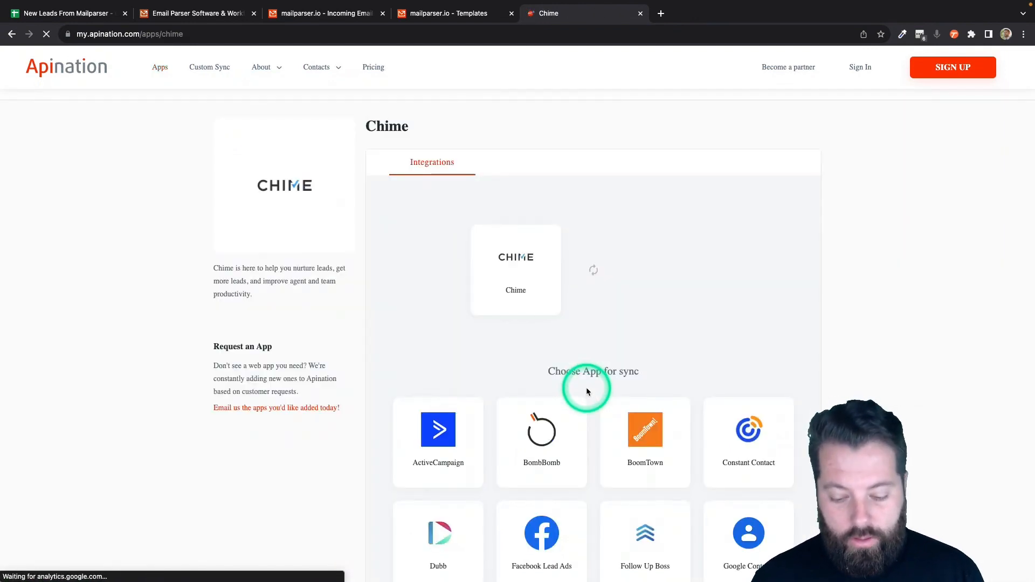
scroll(586, 389, "down", 5)
left_click(438, 422)
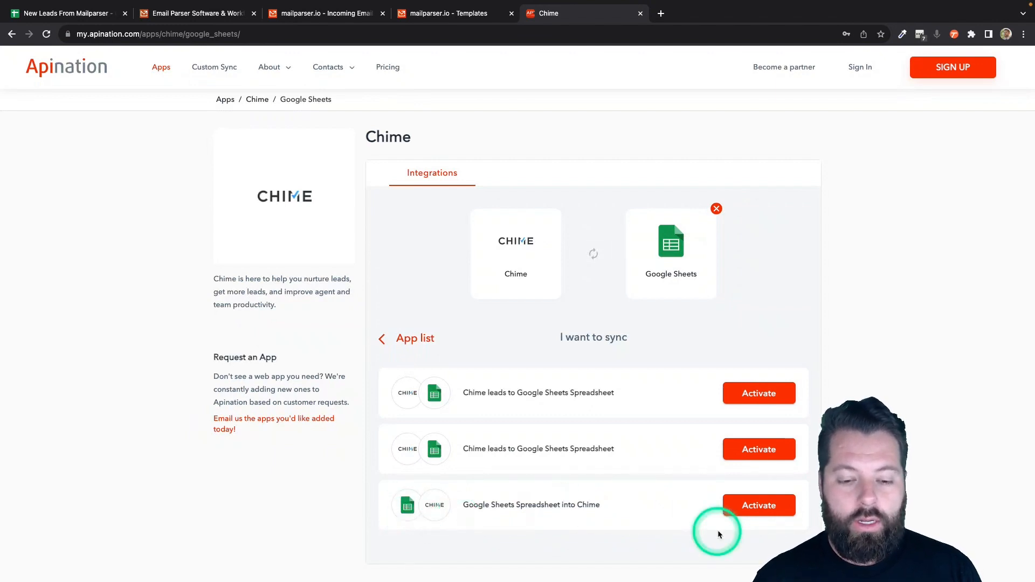
left_click(761, 508)
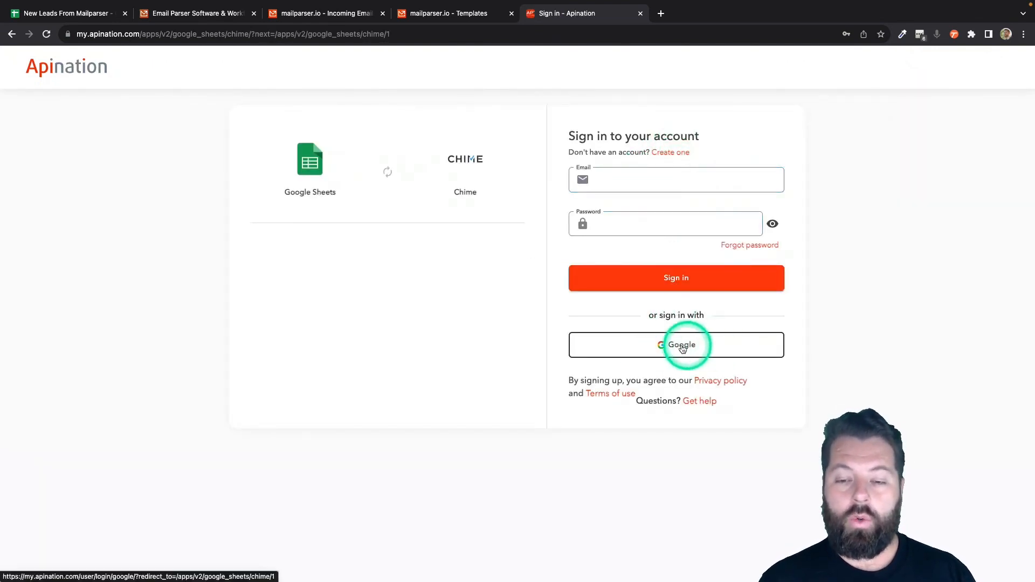
- Sign in to API Nation with Google, and authorize the Google Sheets and Chime account connections for the sync
left_click(681, 349)
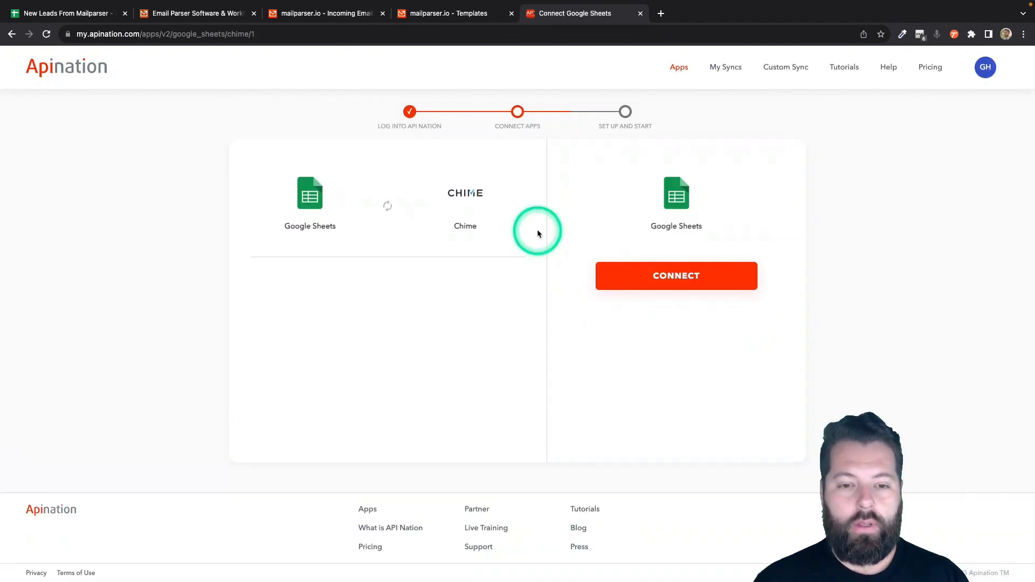
left_click(688, 278)
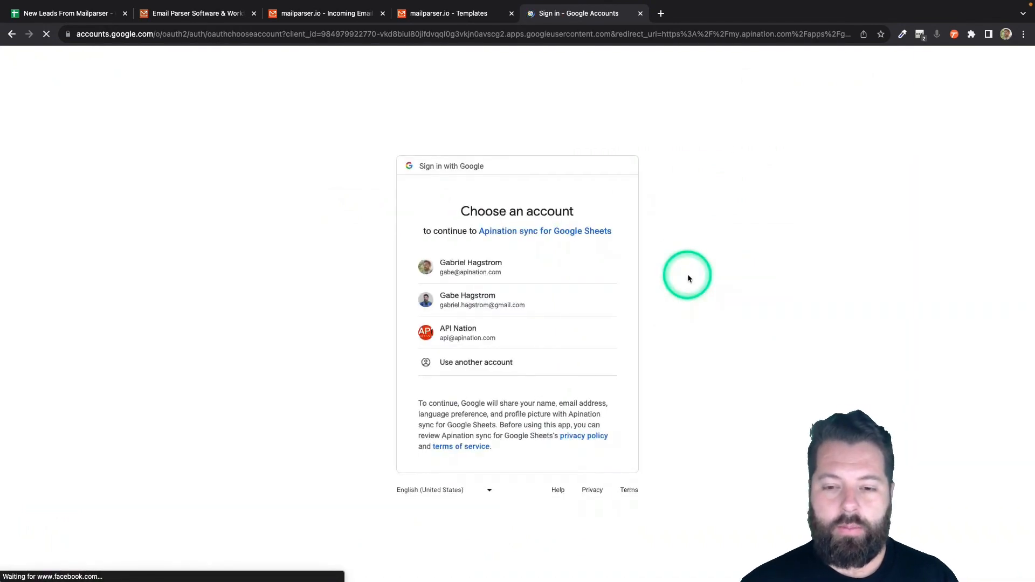
left_click(471, 270)
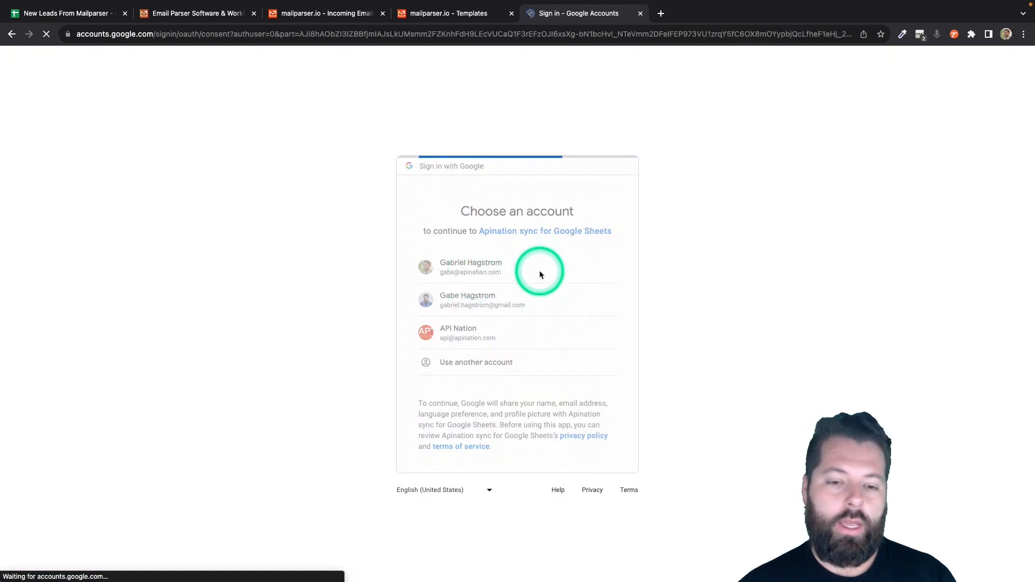
left_click(543, 470)
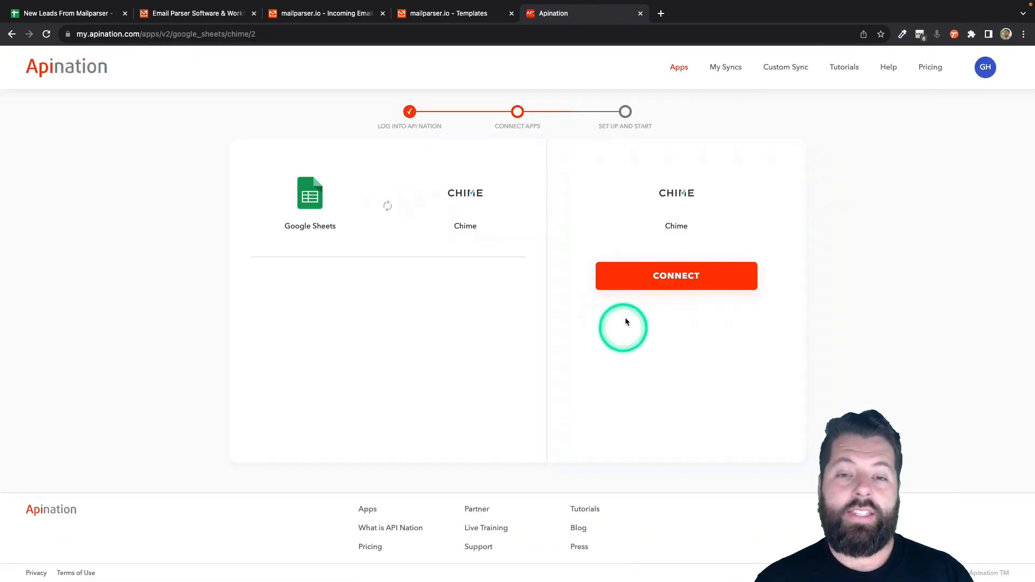
left_click(666, 277)
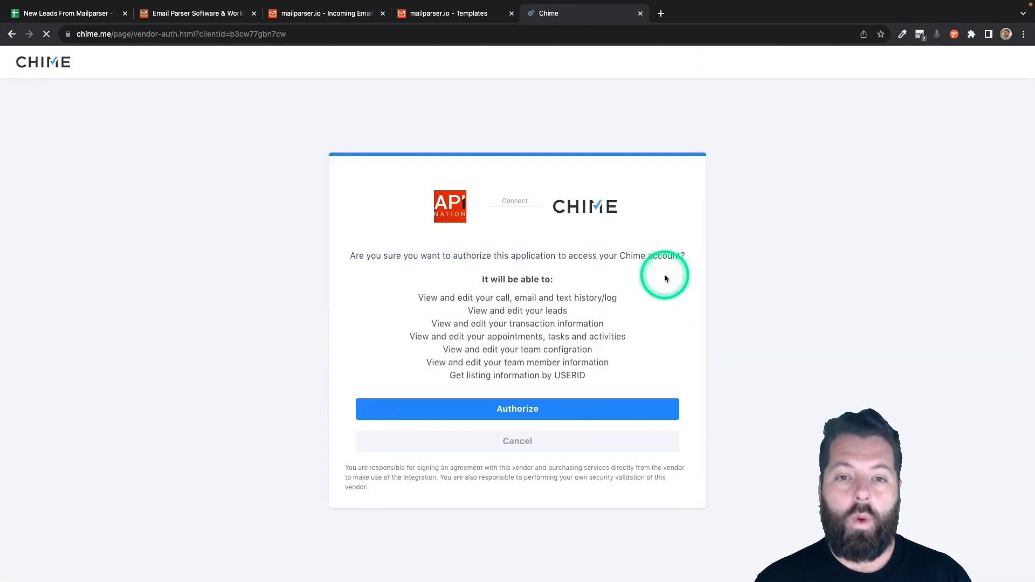
left_click(525, 409)
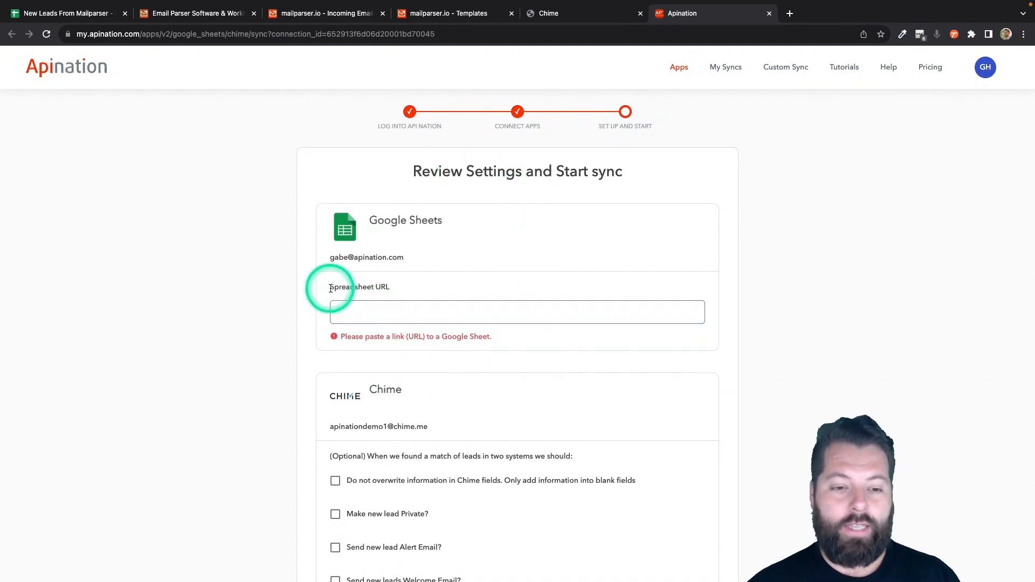
- Copy the URL of the New Leads From Mailparser spreadsheet and enter it as the sync's Spreadsheet URL
left_click_drag(330, 286, 421, 285)
left_click(348, 284)
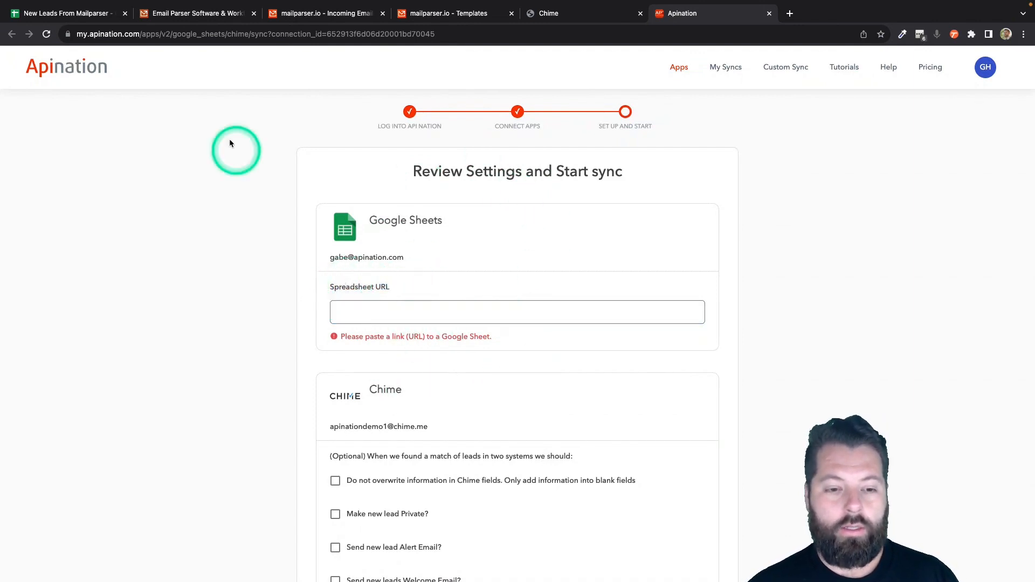
left_click(74, 15)
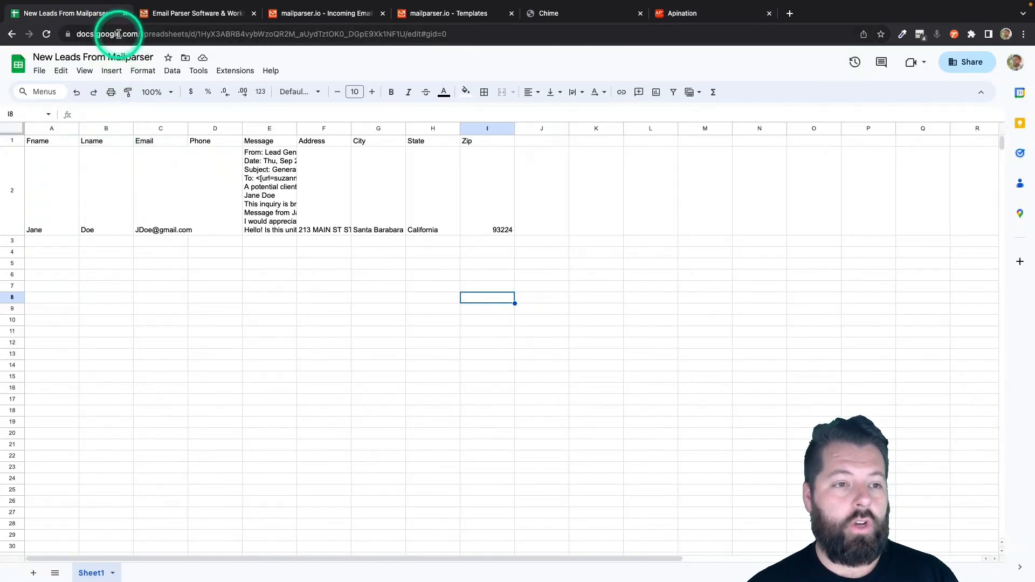
left_click(119, 34)
key("super+c")
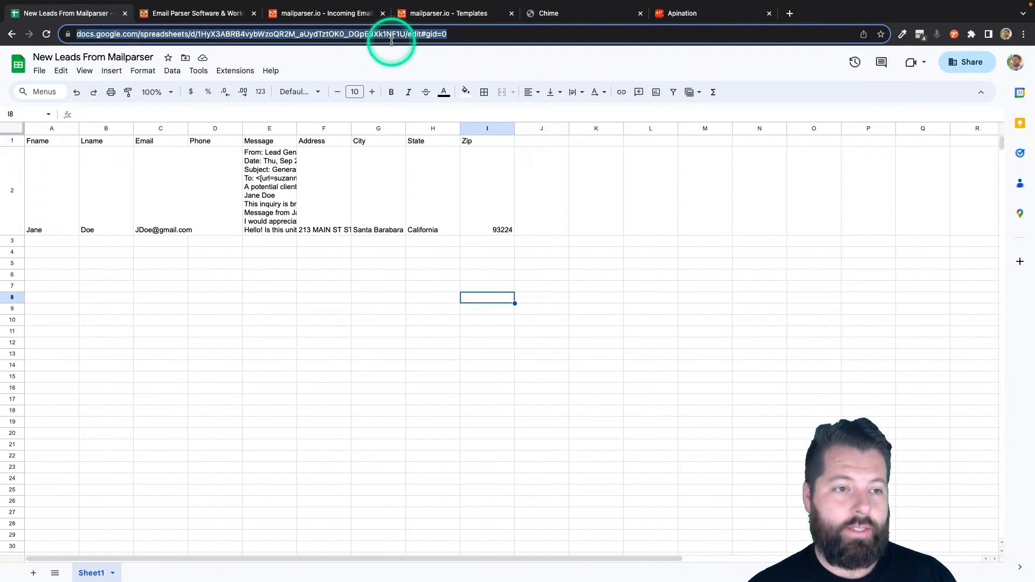
left_click(677, 13)
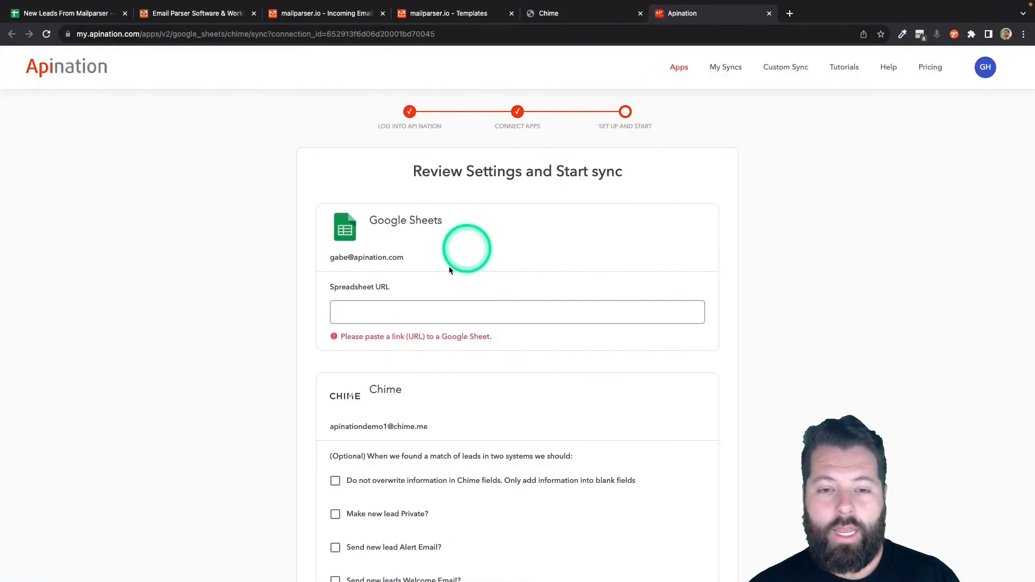
left_click(419, 308)
key("super+v")
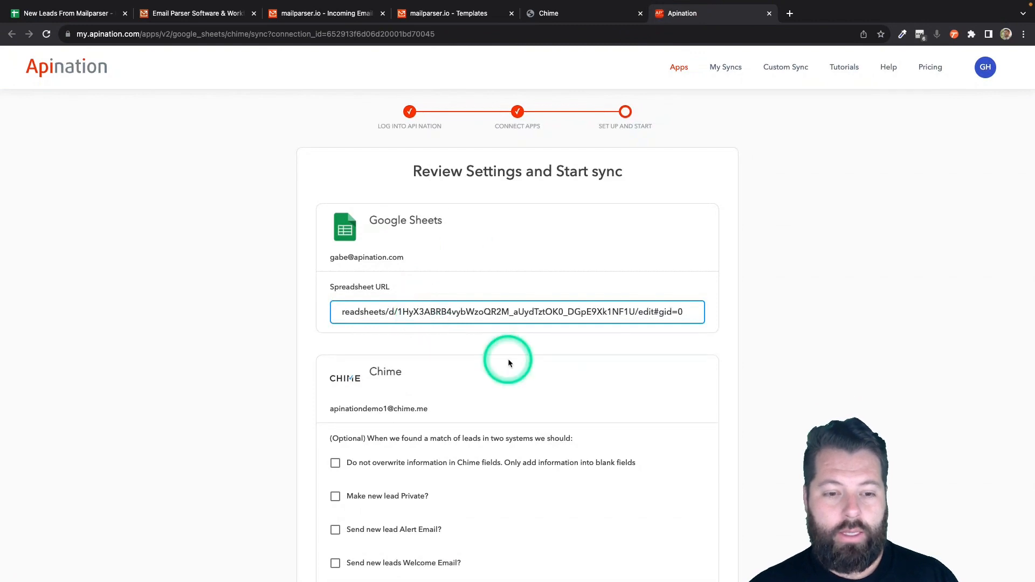
- Set the Chime side to not overwrite existing information and only add information into blank fields
scroll(508, 358, "down", 2)
scroll(508, 358, "down", 3)
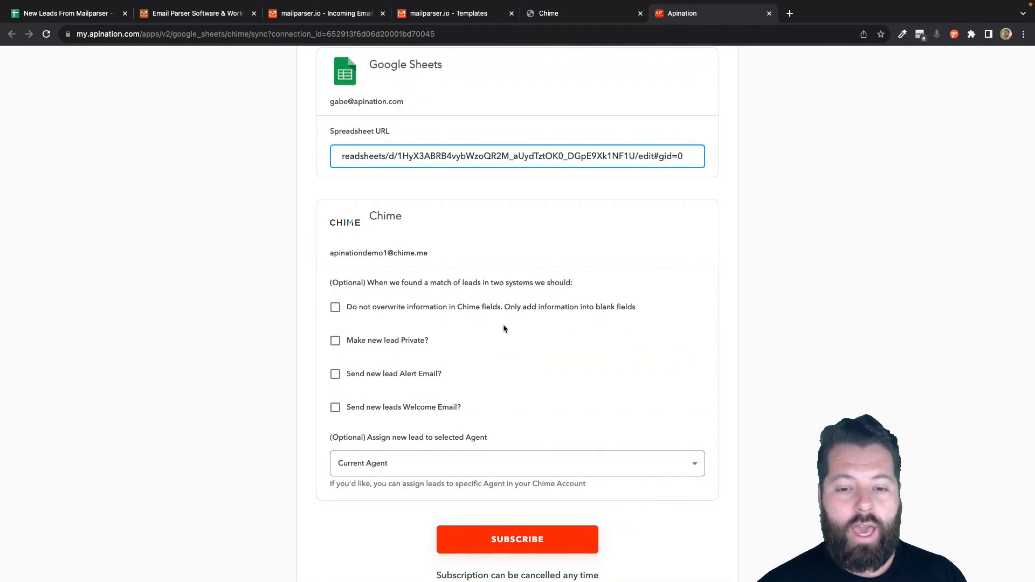
left_click(336, 307)
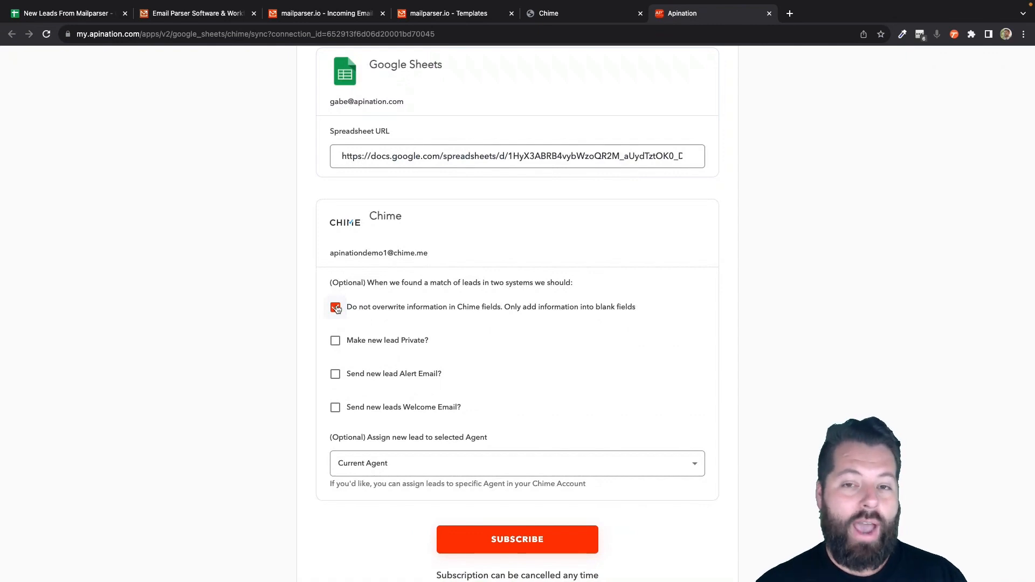
scroll(347, 317, "down", 2)
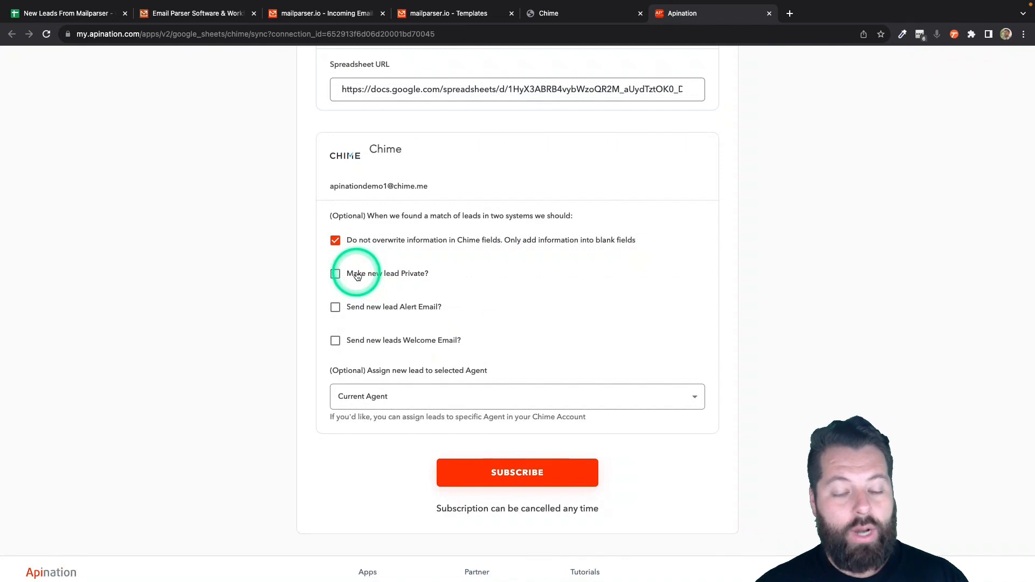
left_click(338, 276)
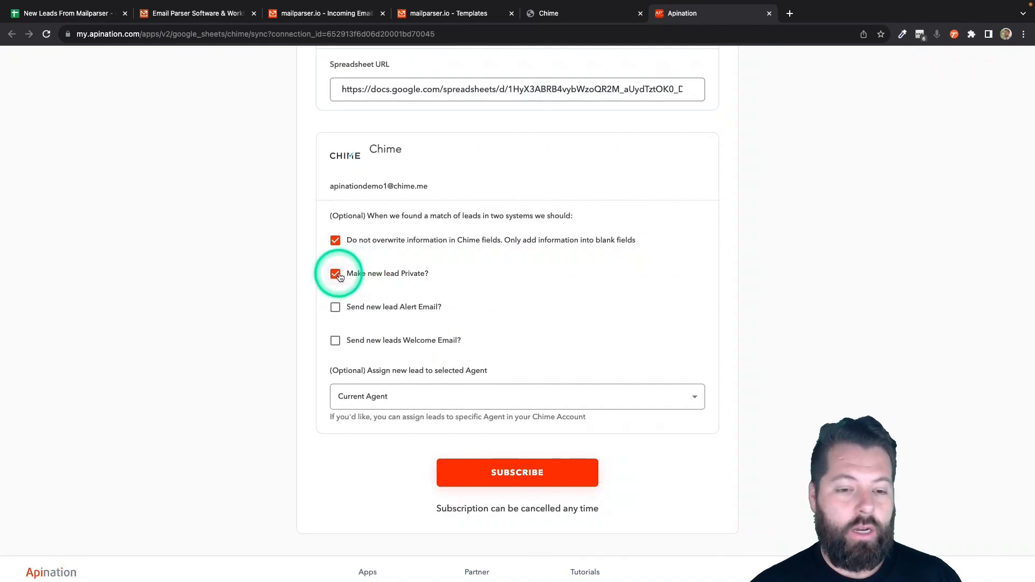
left_click(338, 276)
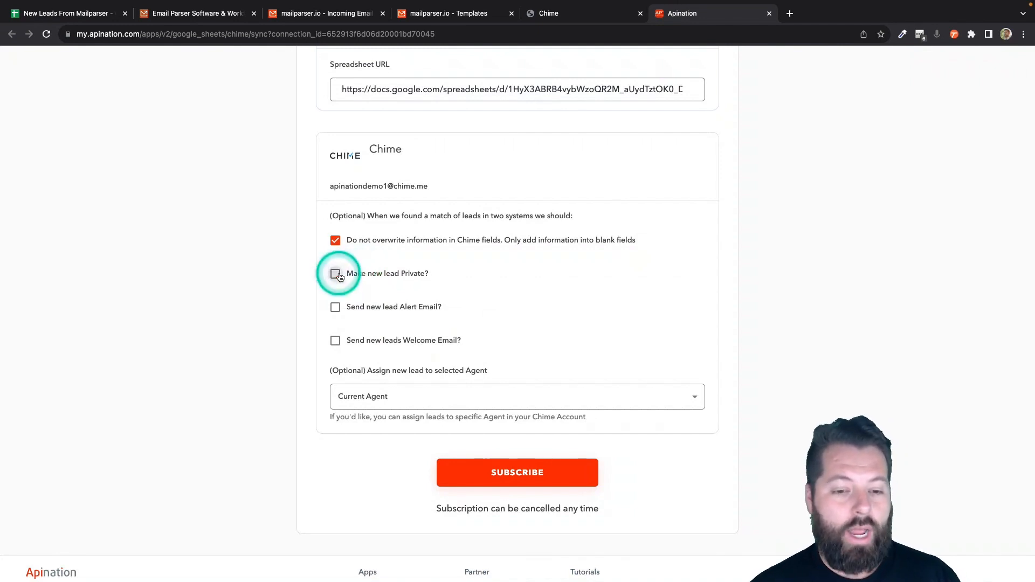
left_click(340, 312)
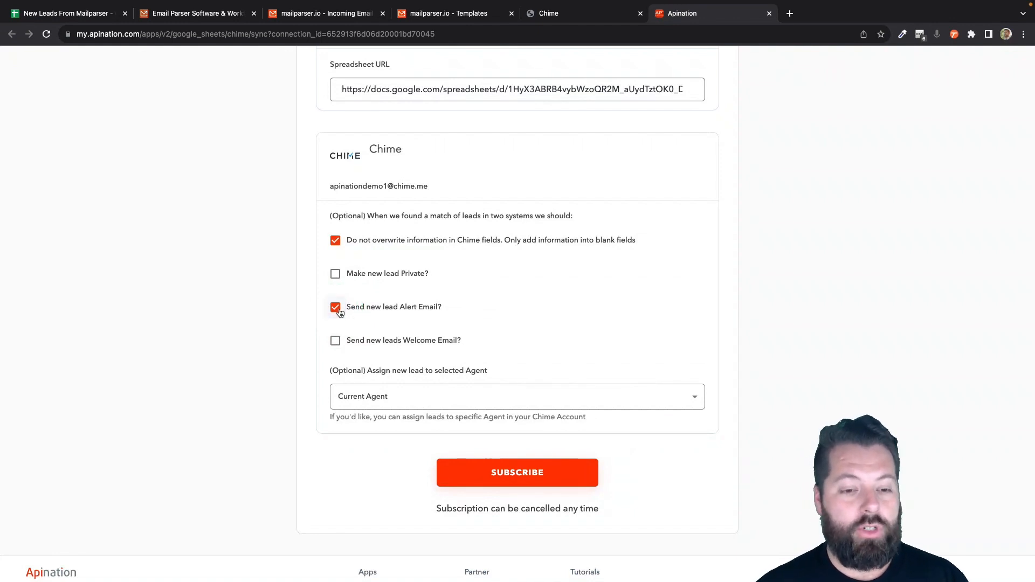
left_click(336, 341)
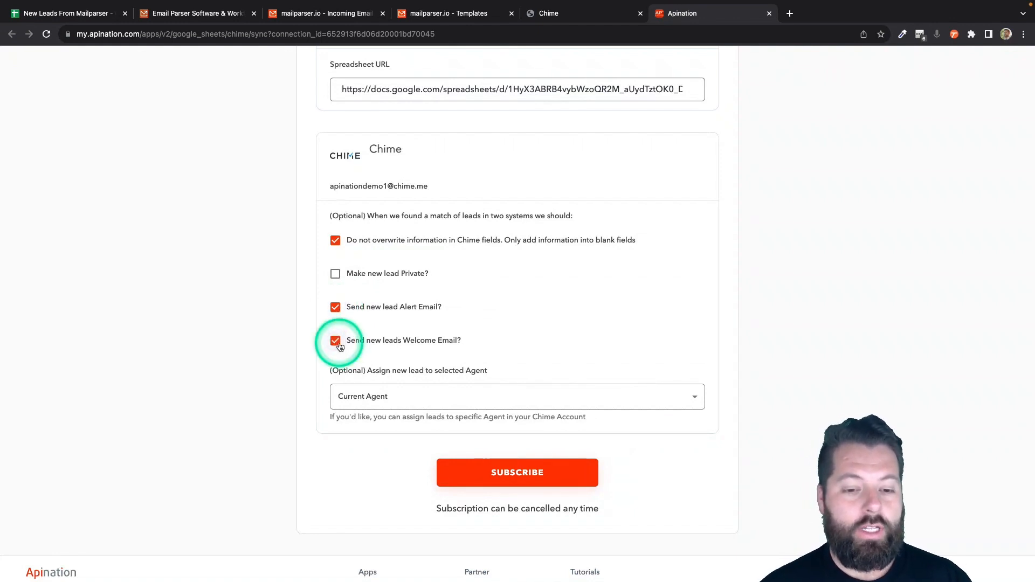
left_click(336, 342)
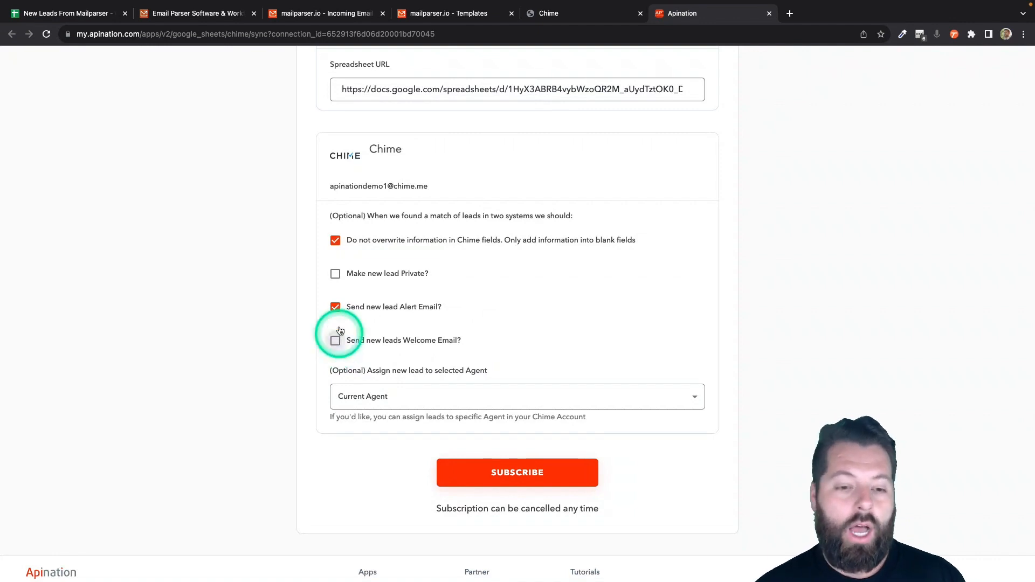
left_click(336, 308)
left_click(377, 391)
left_click(386, 402)
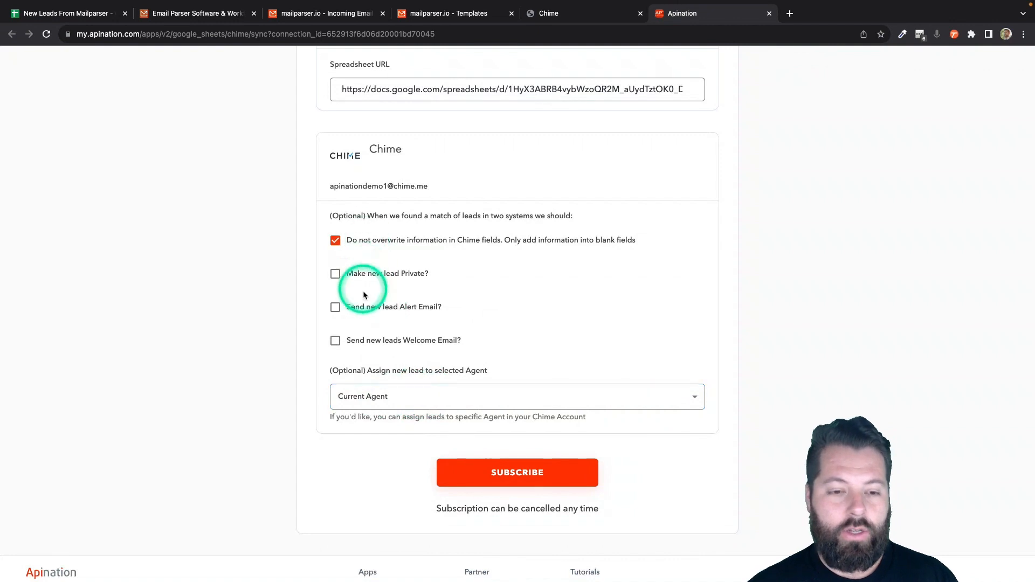
- Subscribe to the Google Sheets to Chime sync, and check which spreadsheet fields its filter offers
left_click(530, 475)
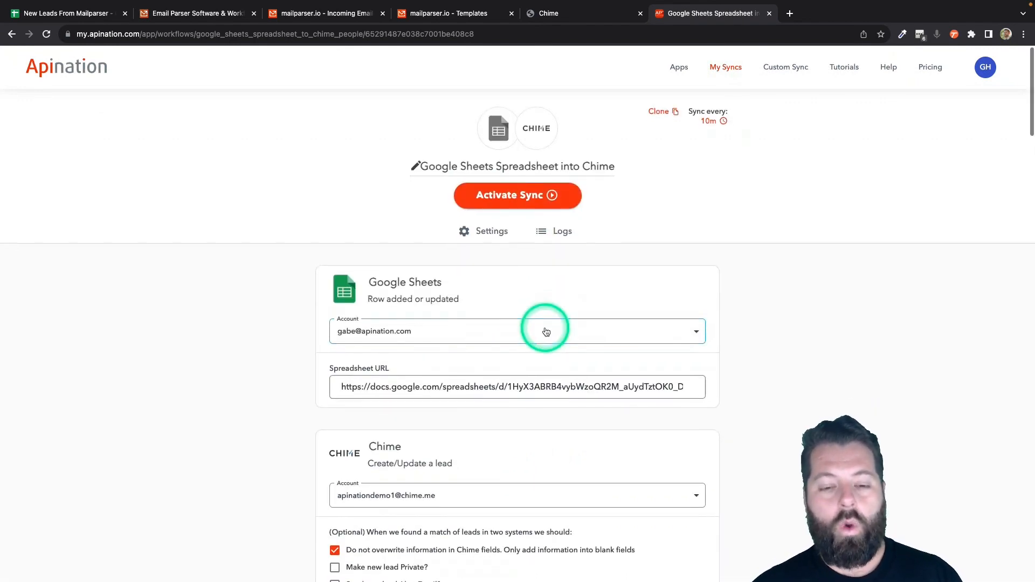
scroll(544, 327, "down", 2)
scroll(545, 327, "down", 4)
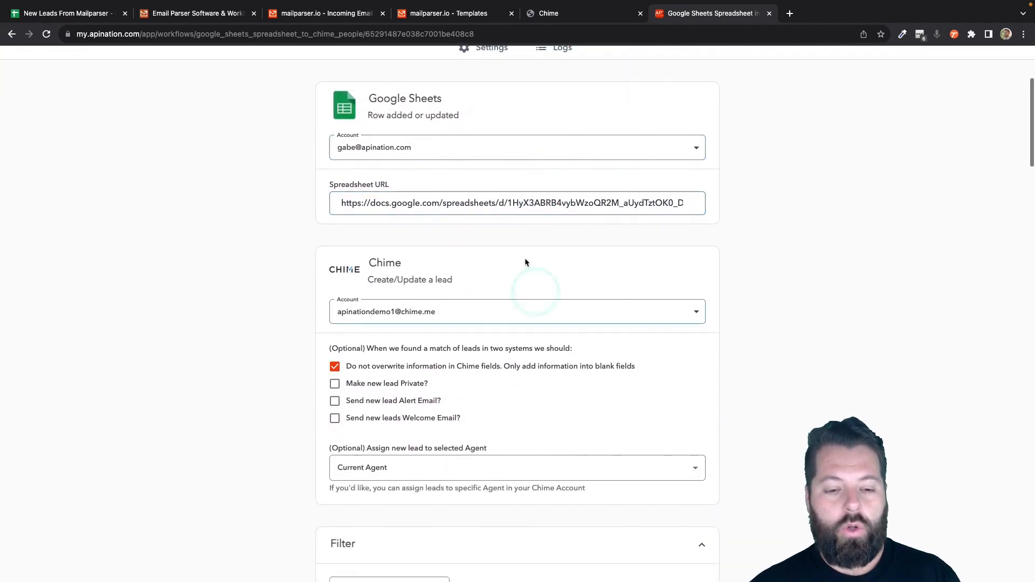
scroll(523, 479, "down", 10)
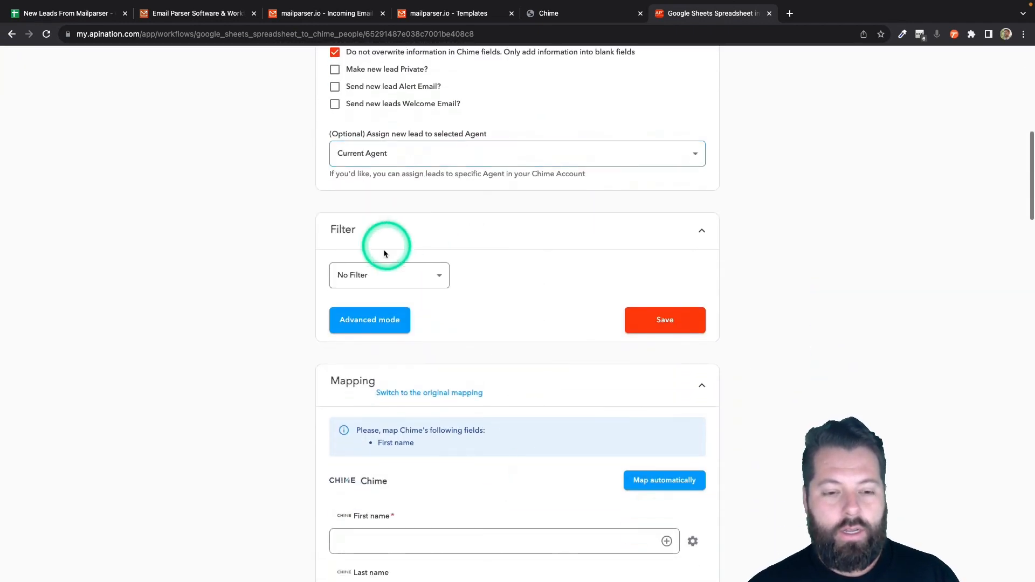
left_click(437, 275)
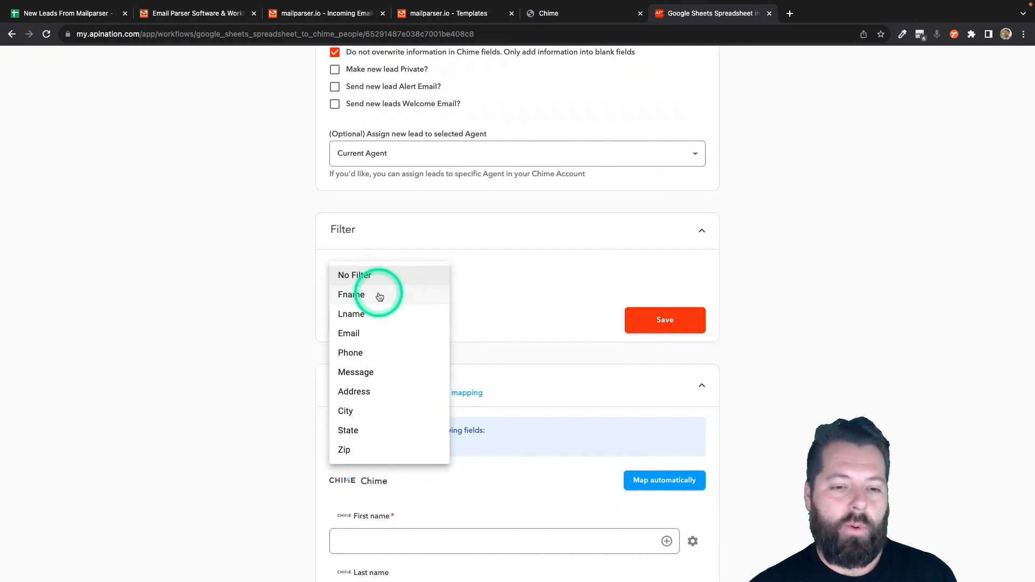
left_click(259, 358)
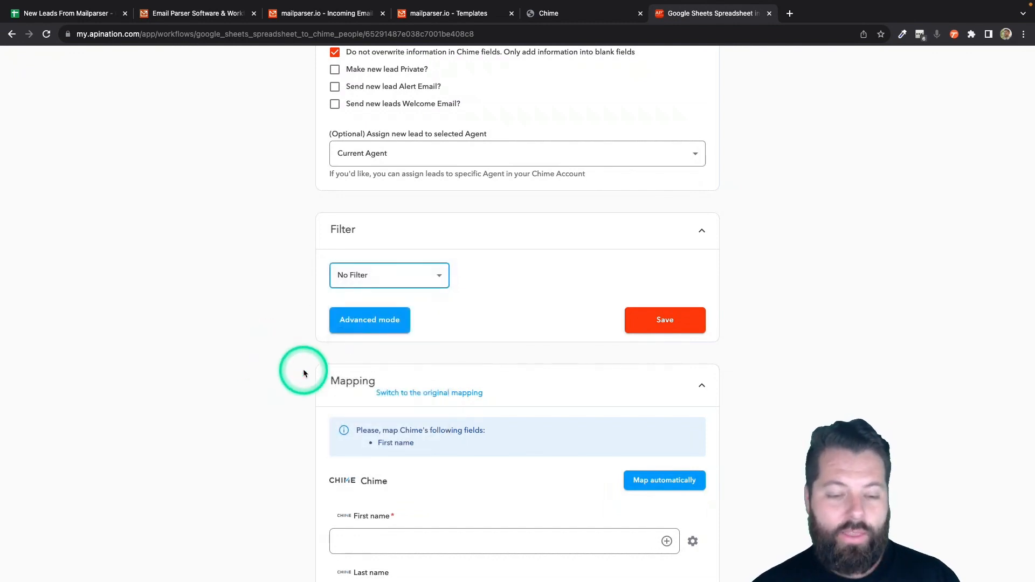
- Map Chime's First name field to the spreadsheet's Fname column and Last name to Lname
scroll(304, 373, "down", 3)
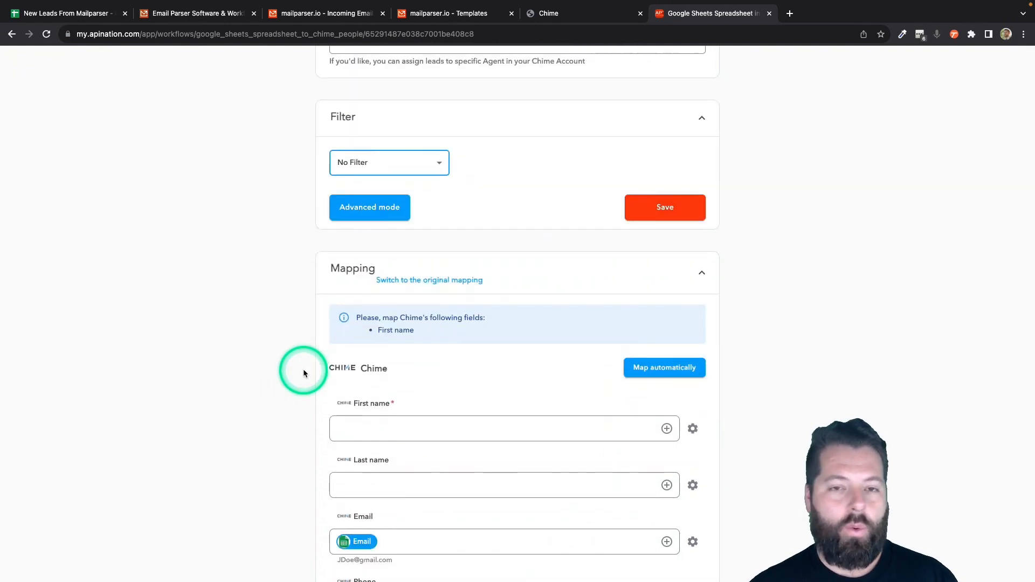
scroll(303, 369, "down", 3)
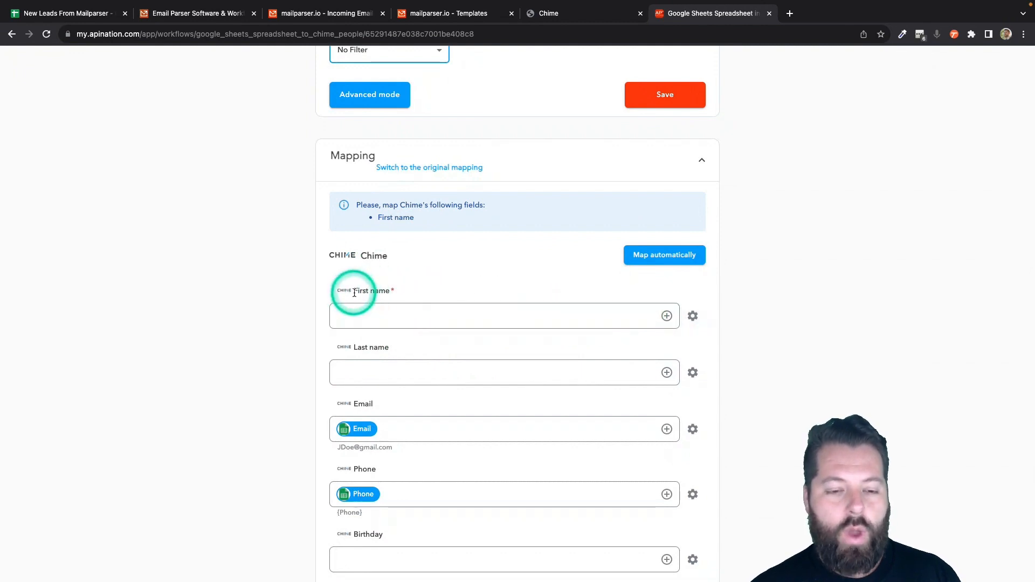
left_click_drag(349, 294, 390, 294)
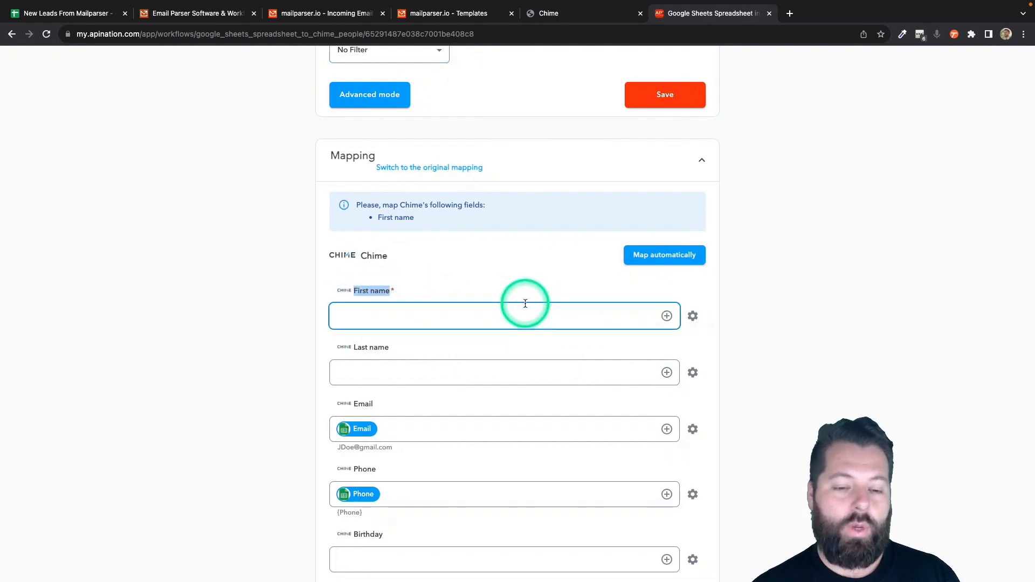
left_click(667, 317)
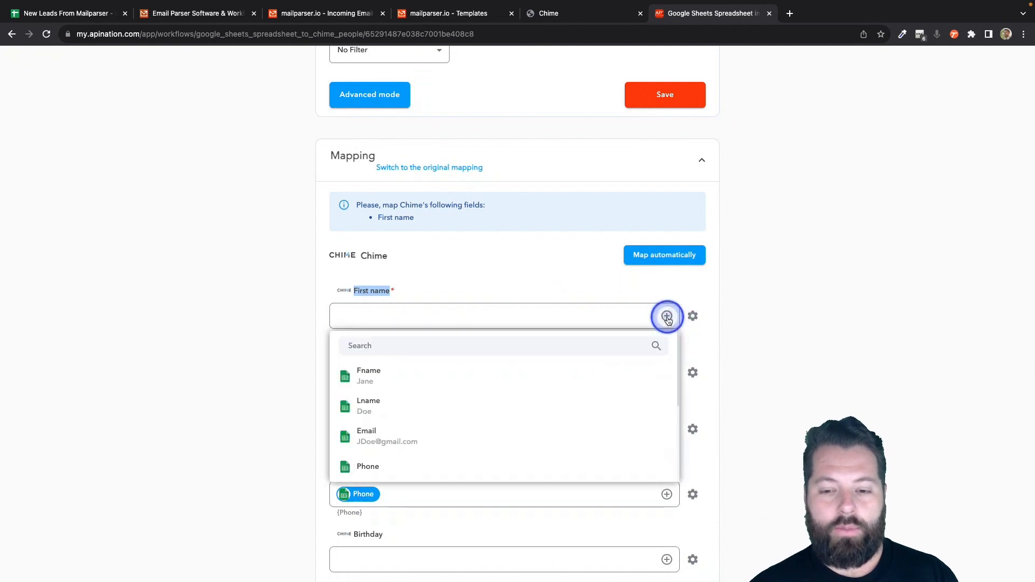
left_click(506, 372)
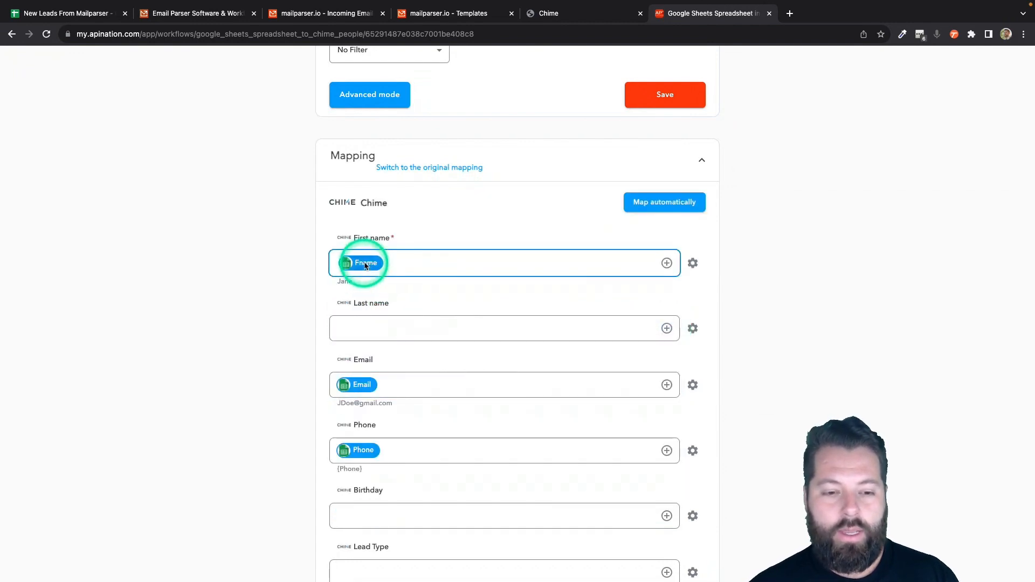
left_click(667, 328)
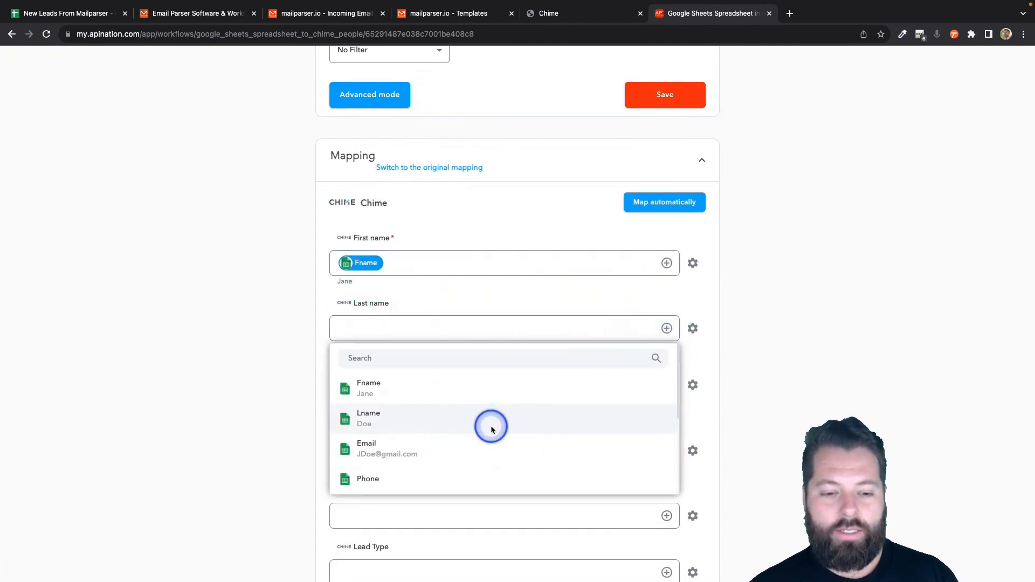
left_click(490, 423)
- Review the remaining Chime mapping fields, and try LeadGen as a fixed Source value before clearing it
scroll(310, 432, "down", 5)
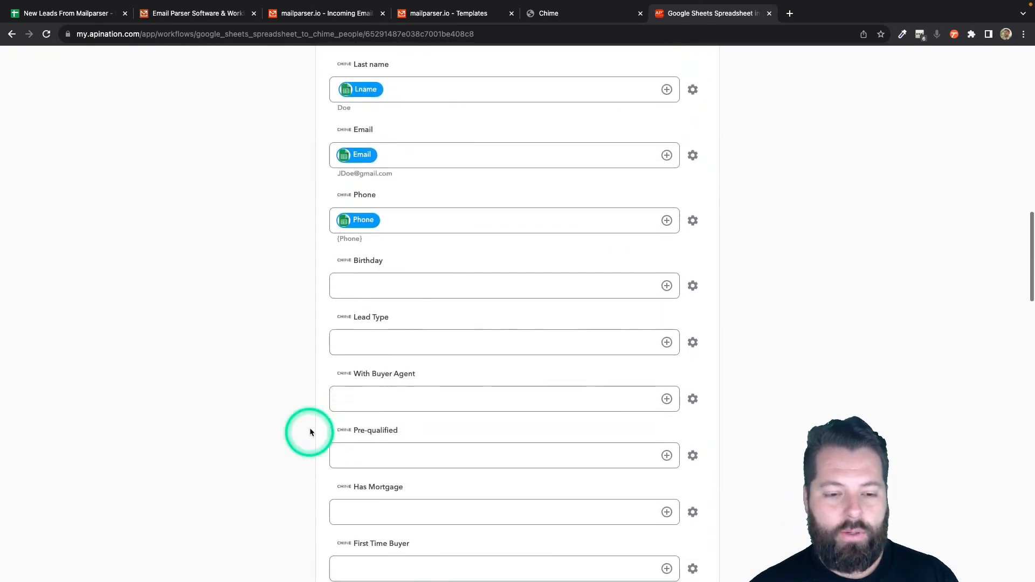
left_click(342, 339)
scroll(342, 331, "down", 5)
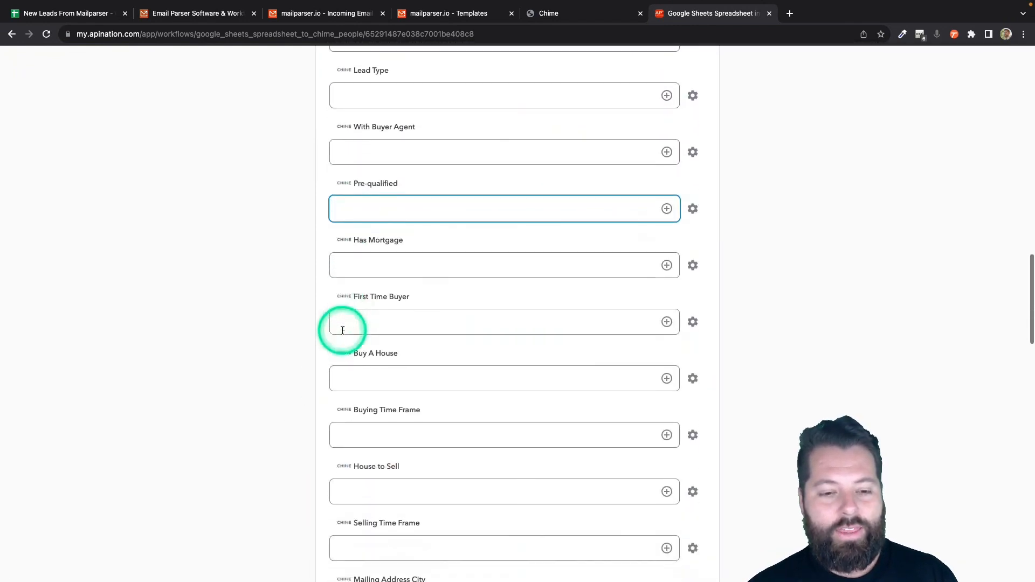
scroll(342, 334, "down", 10)
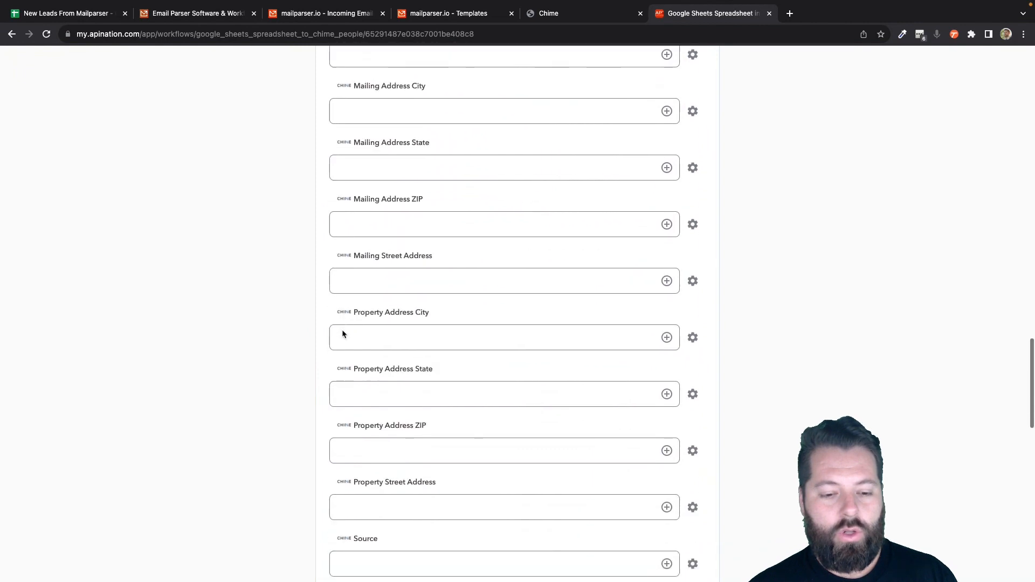
scroll(342, 331, "down", 4)
left_click(370, 249)
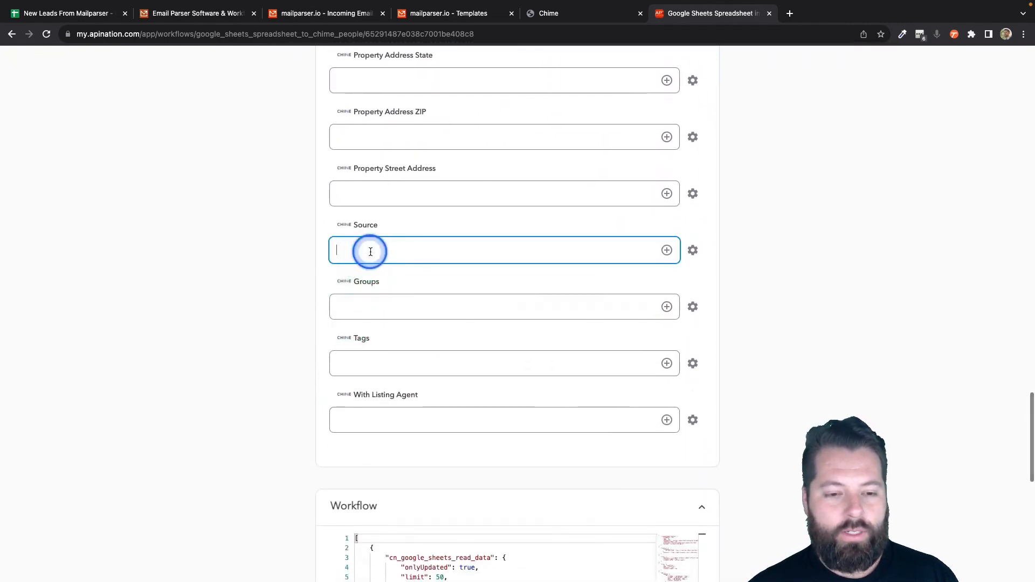
type("Lead")
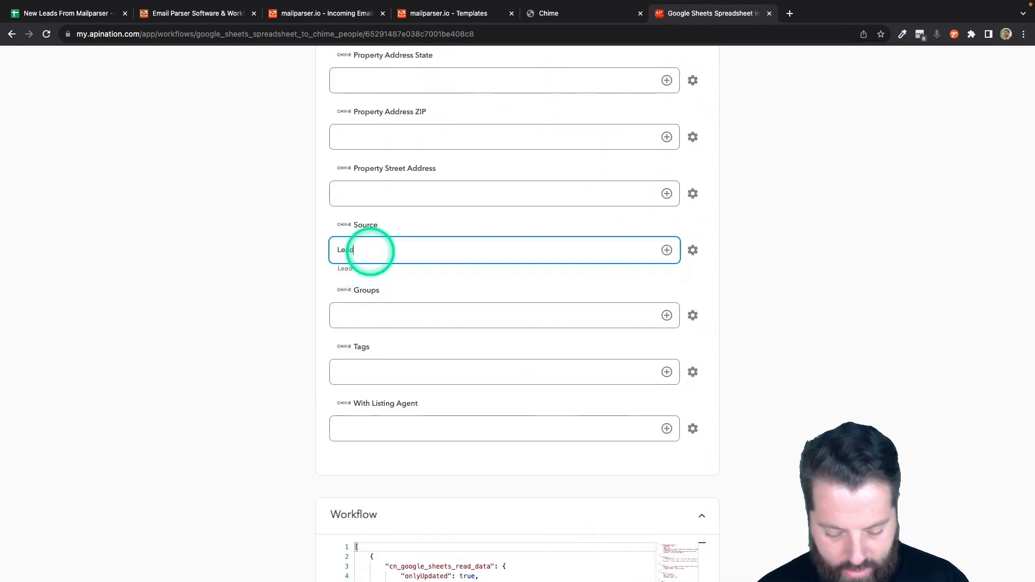
type("Gen")
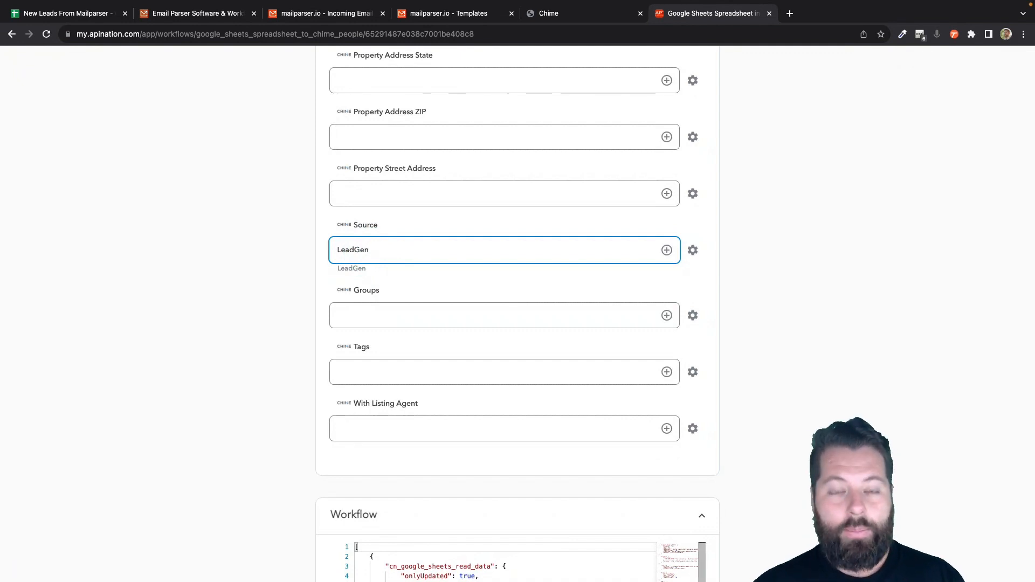
key("BackSpace")
- Try entering a fixed tag beginning with HotLe in Chime's Tags mapping, and clear the field again
scroll(360, 372, "up", 1)
left_click(371, 425)
scroll(373, 409, "down", 2)
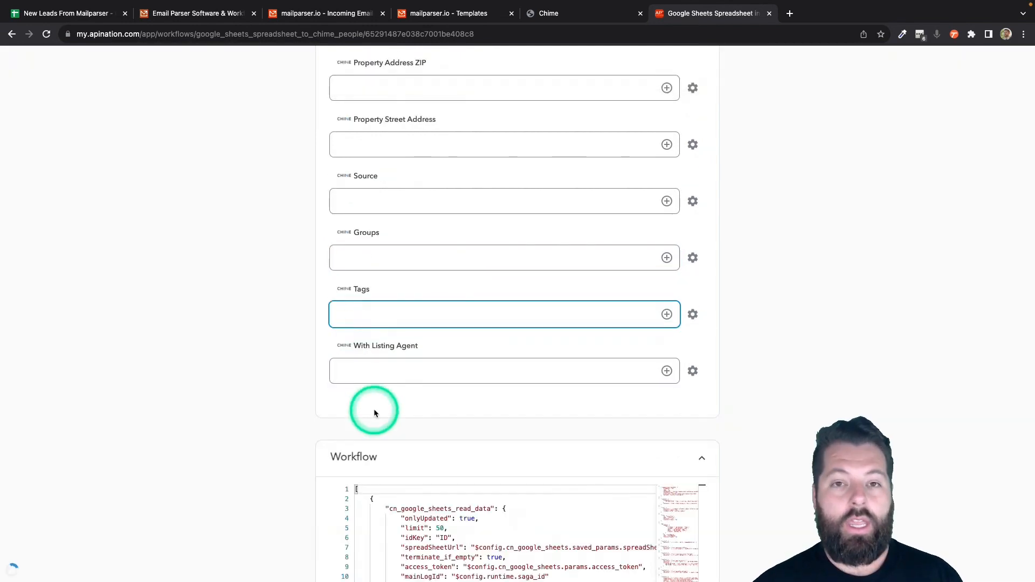
type("HotLe")
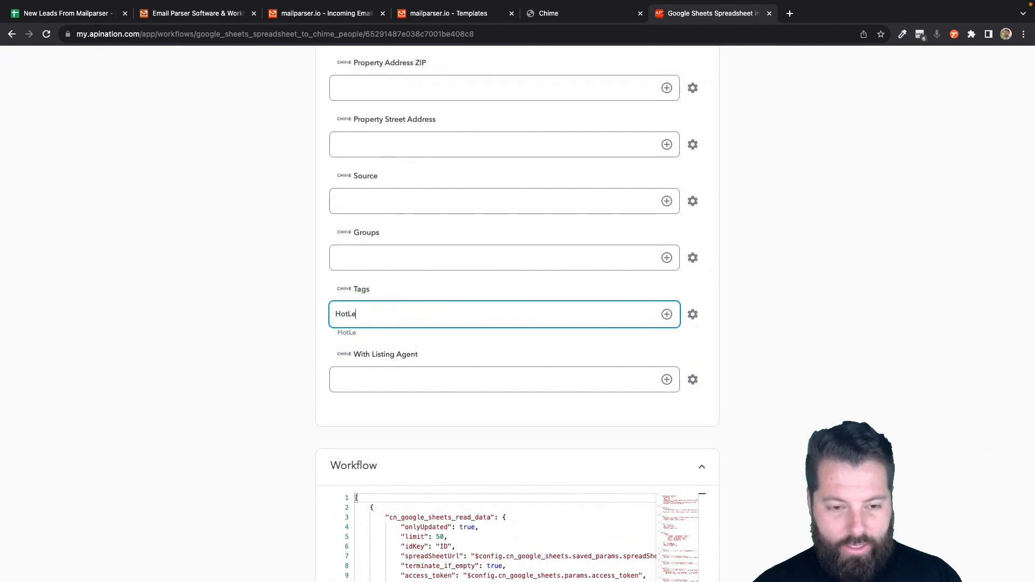
key("BackSpace")
key("BackSpace")
key("BackSpace")
key("BackSpace")
key("BackSpace")
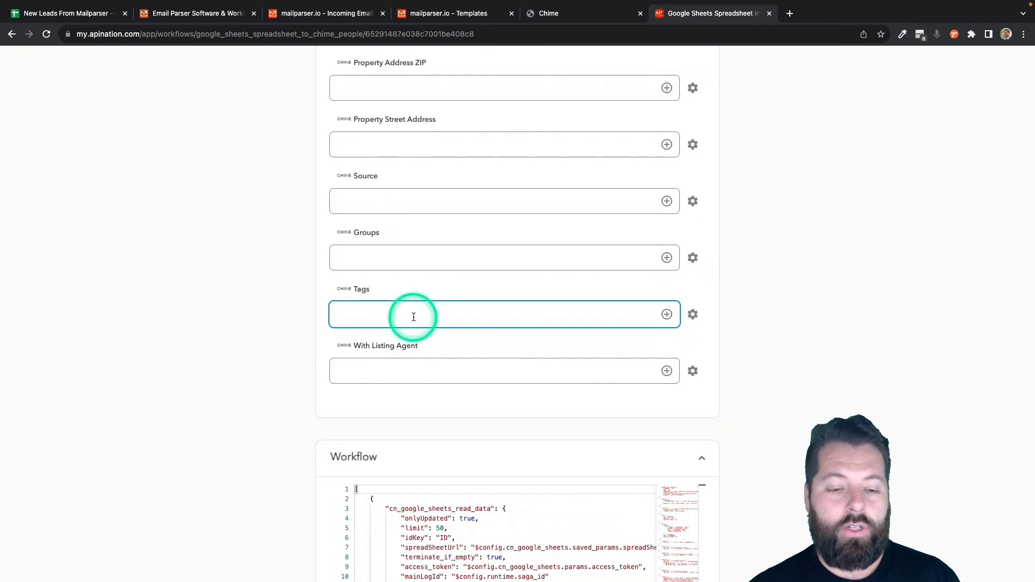
- Activate the Google Sheets Spreadsheet into Chime sync
scroll(414, 317, "up", 20)
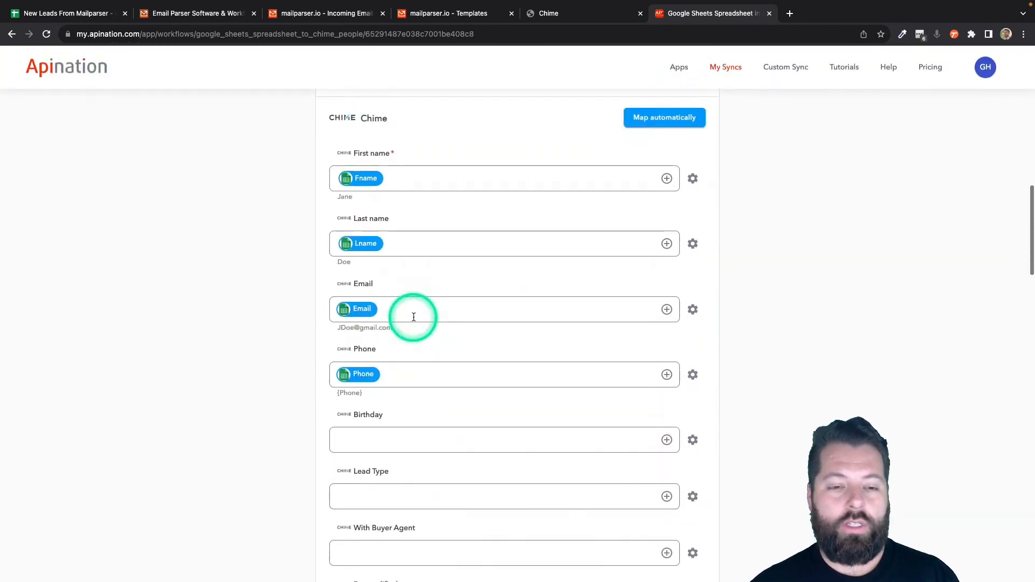
scroll(413, 320, "up", 3)
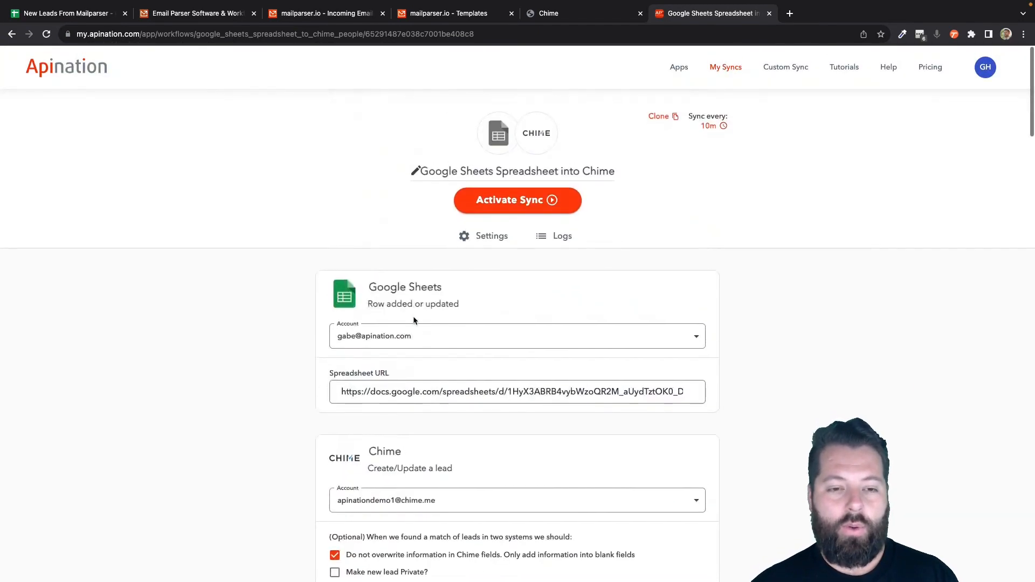
left_click(517, 201)
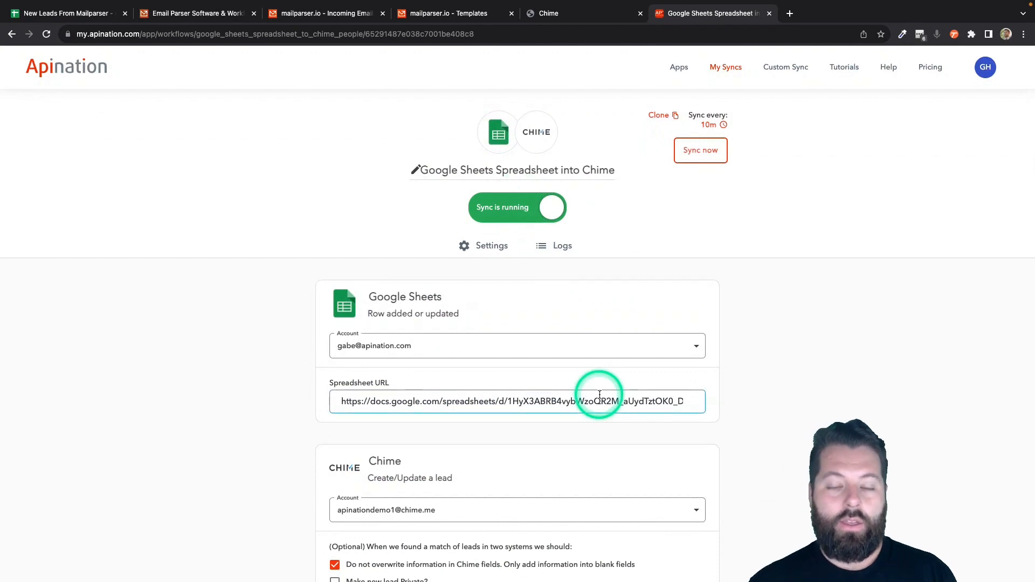